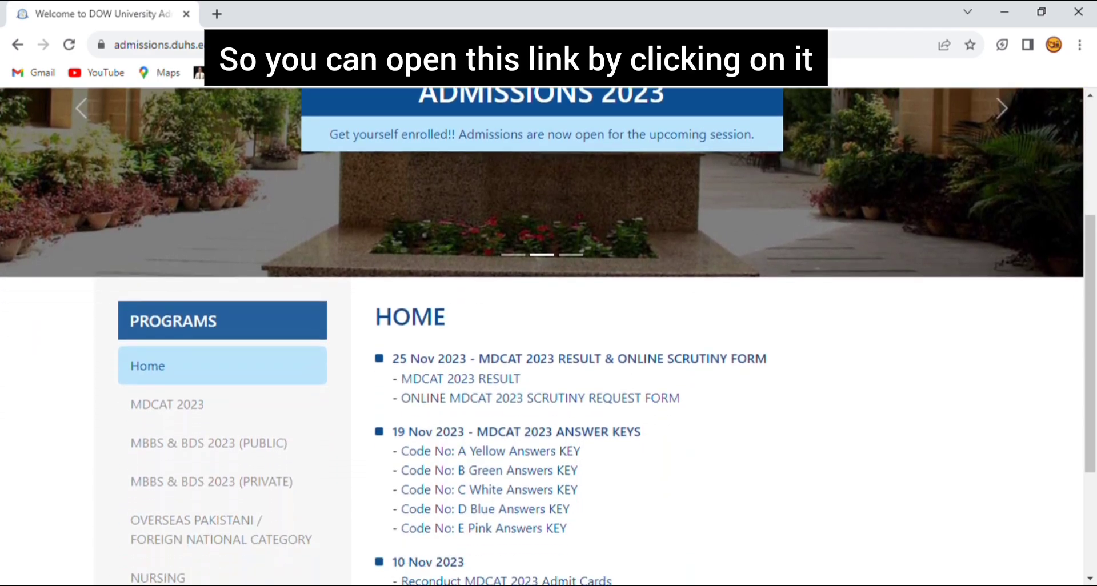
{"action": "scroll", "coordinate": [548, 337], "scroll_direction": "down", "scroll_amount": 1}
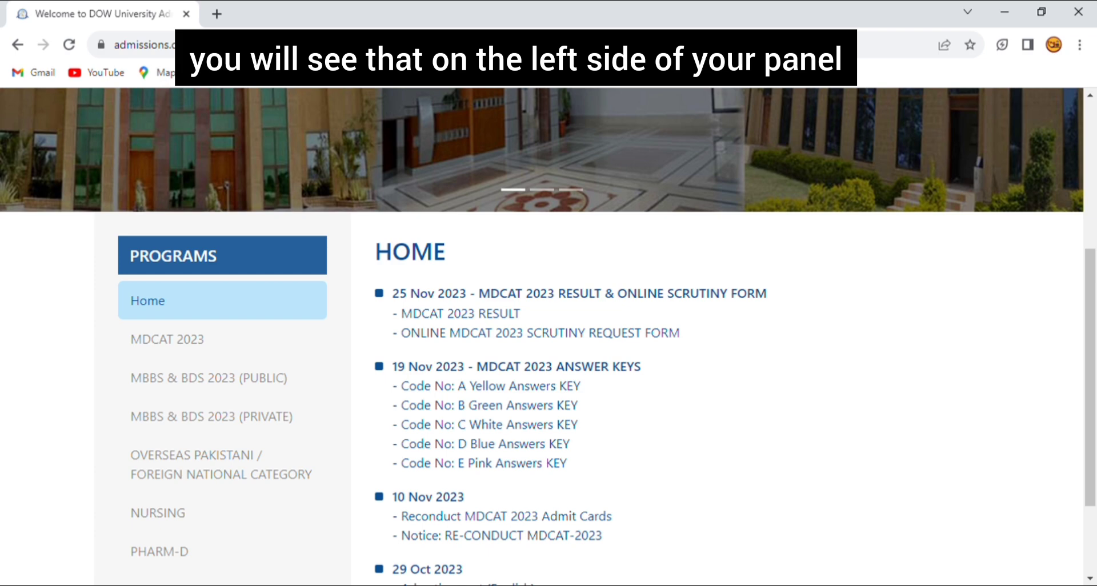
Open the MBBS & BDS 2023 (Public) programme page and scroll through its online forms and prospectus.
{"action": "left_click", "coordinate": [209, 378]}
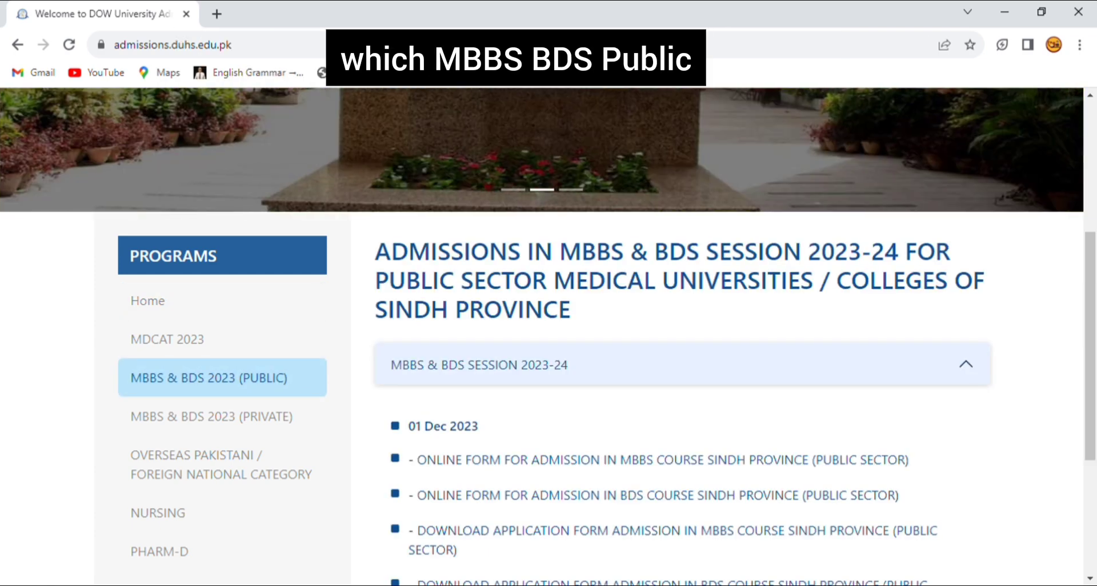
{"action": "scroll", "coordinate": [549, 337], "scroll_direction": "down", "scroll_amount": 3}
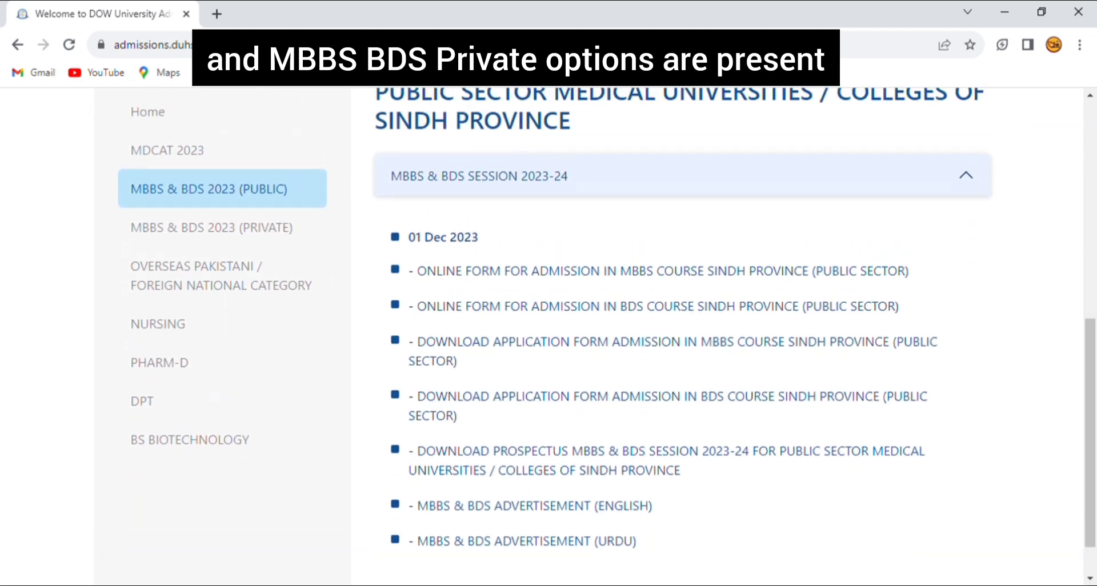
{"action": "scroll", "coordinate": [549, 338], "scroll_direction": "up", "scroll_amount": 2}
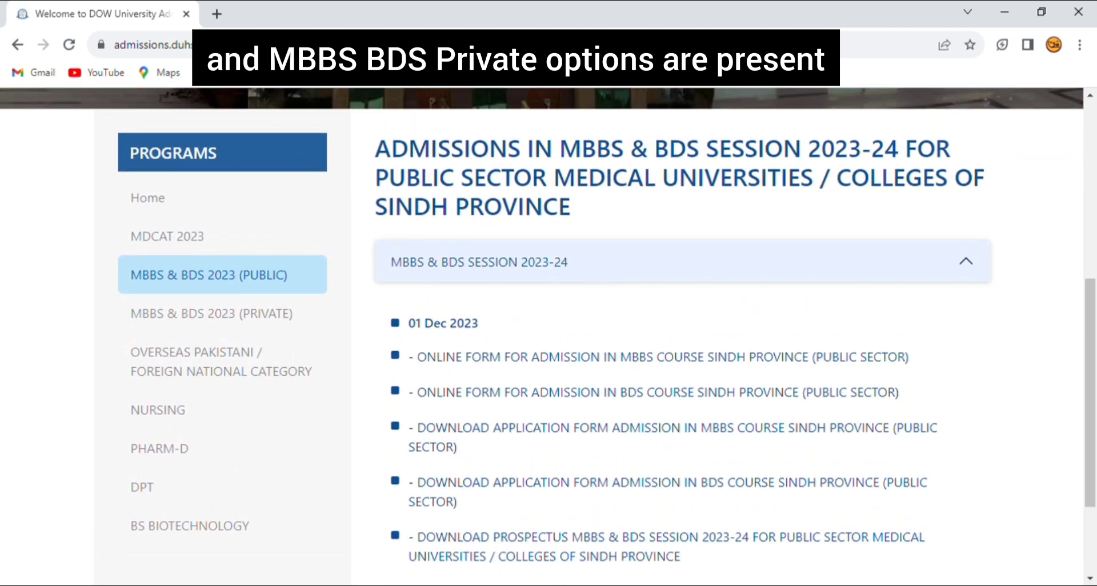
{"action": "scroll", "coordinate": [548, 337], "scroll_direction": "up", "scroll_amount": 1}
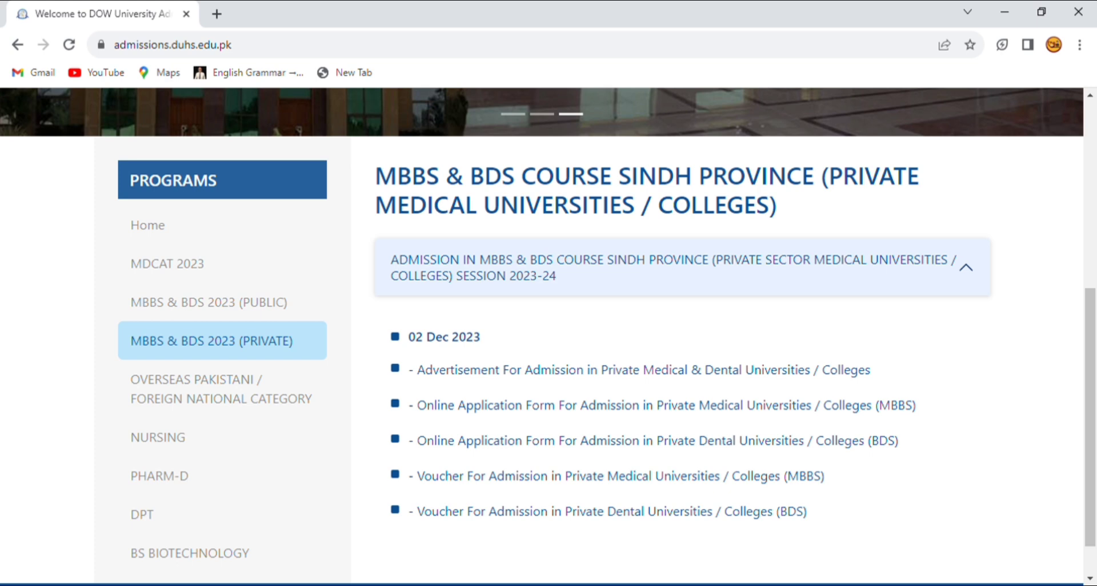
{"action": "left_click", "coordinate": [222, 388]}
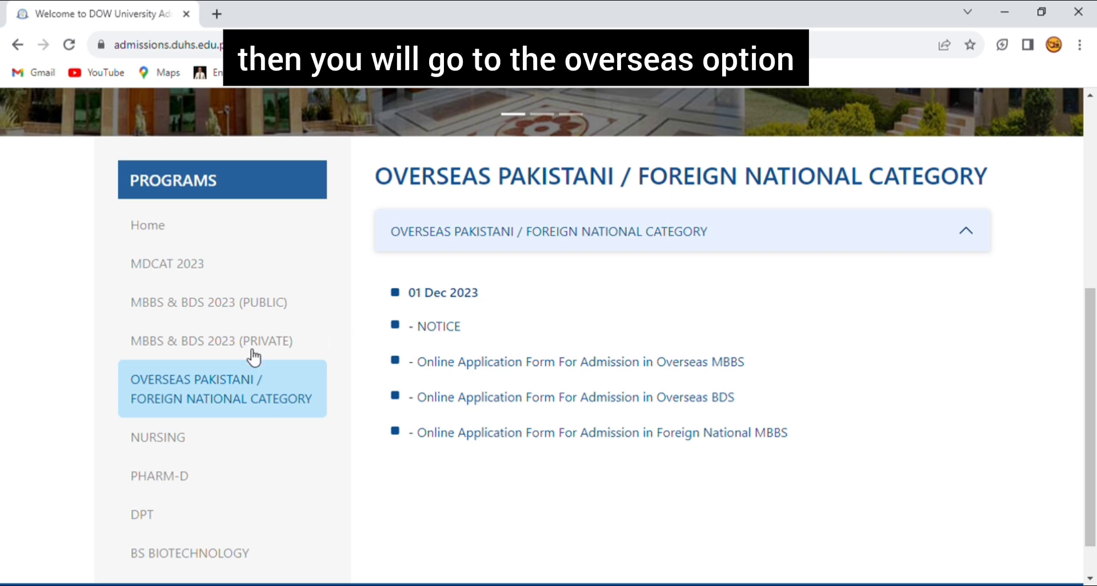
{"action": "left_click", "coordinate": [234, 349]}
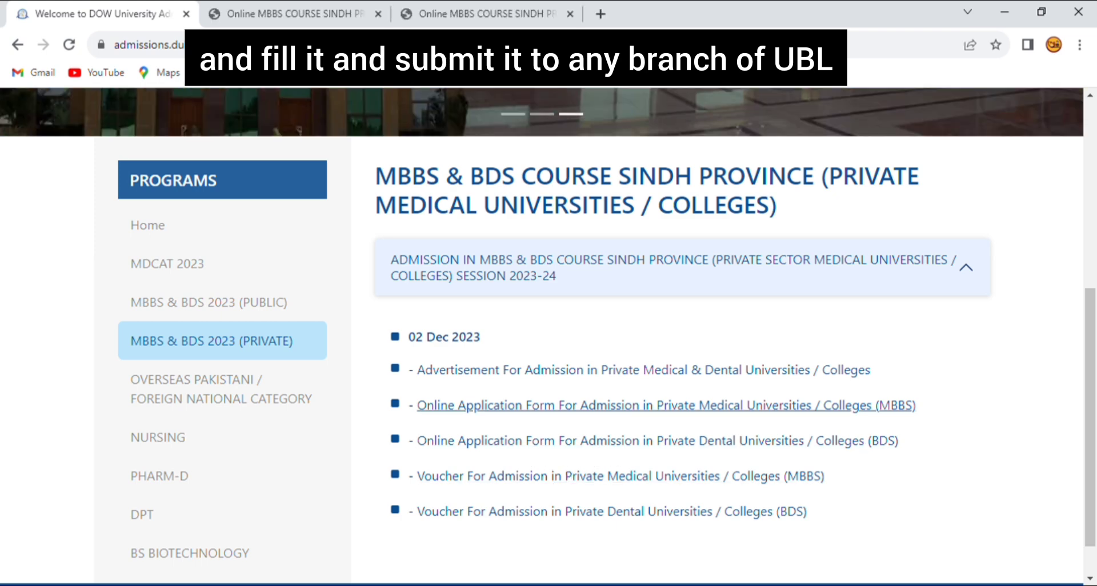
{"action": "left_click", "coordinate": [573, 406]}
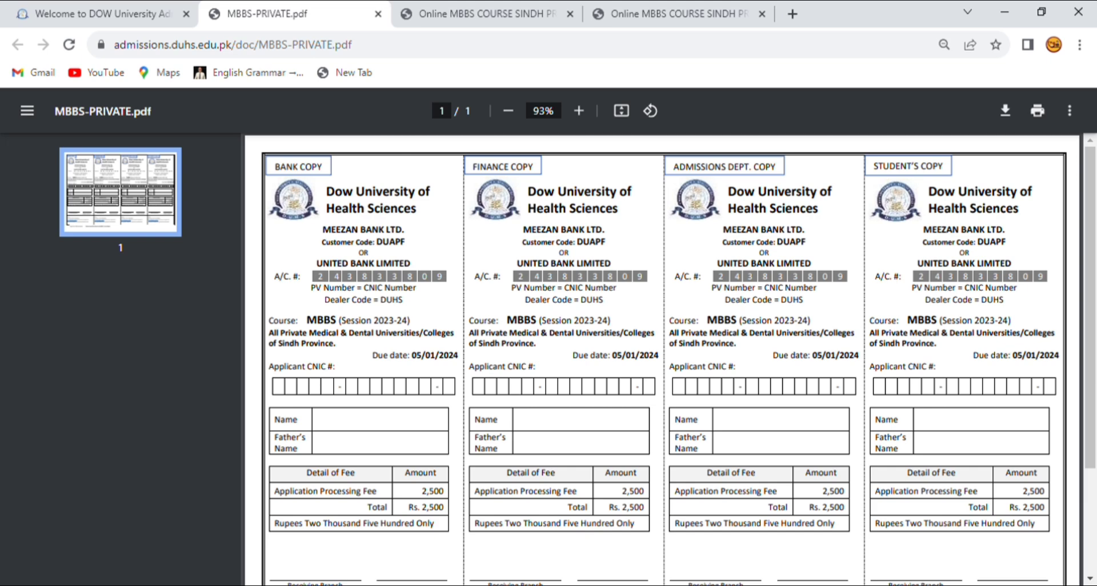
{"action": "key", "text": "ctrl+w"}
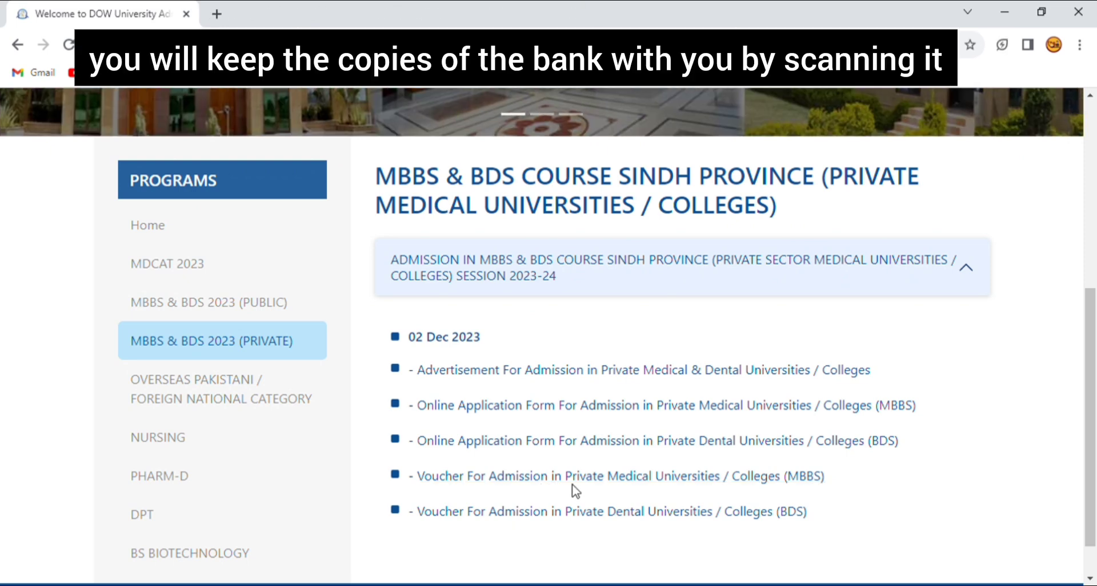
Open the private MBBS online application portal and go to its Signup page.
{"action": "left_click", "coordinate": [576, 407]}
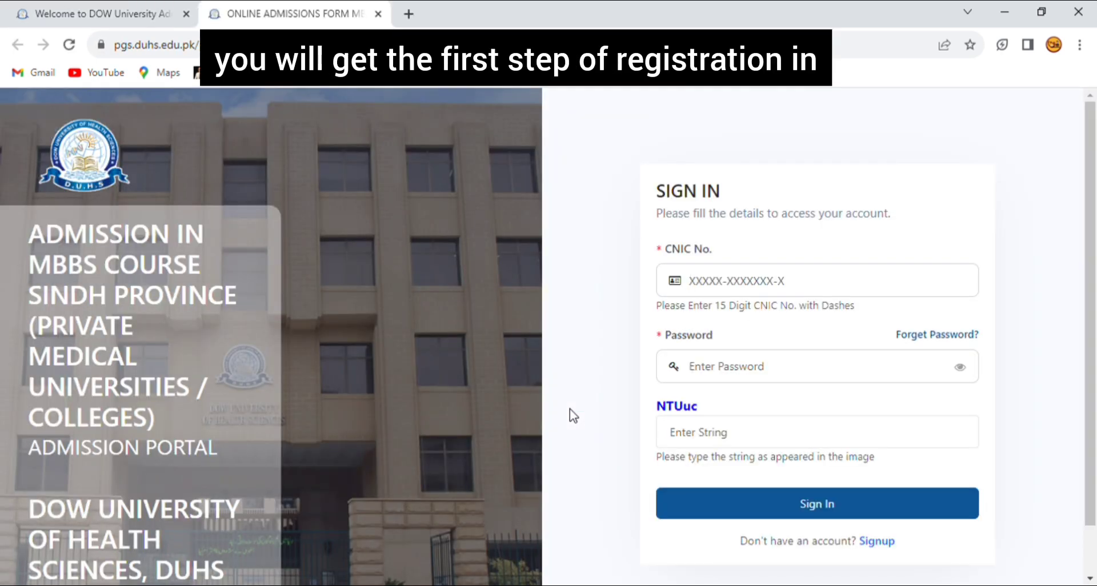
{"action": "scroll", "coordinate": [574, 415], "scroll_direction": "down", "scroll_amount": 1}
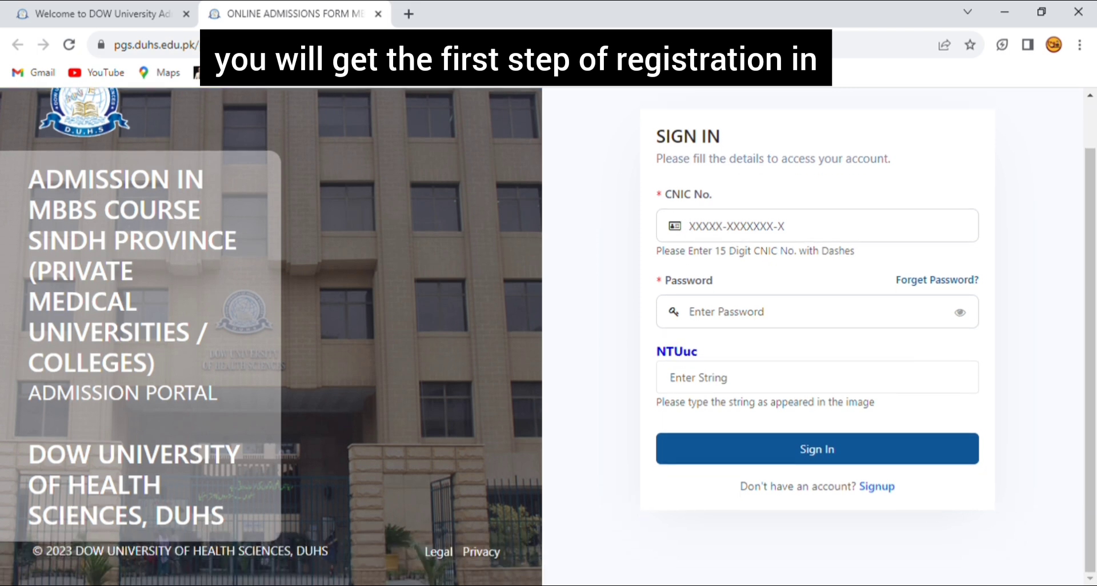
{"action": "scroll", "coordinate": [548, 337], "scroll_direction": "up", "scroll_amount": 1}
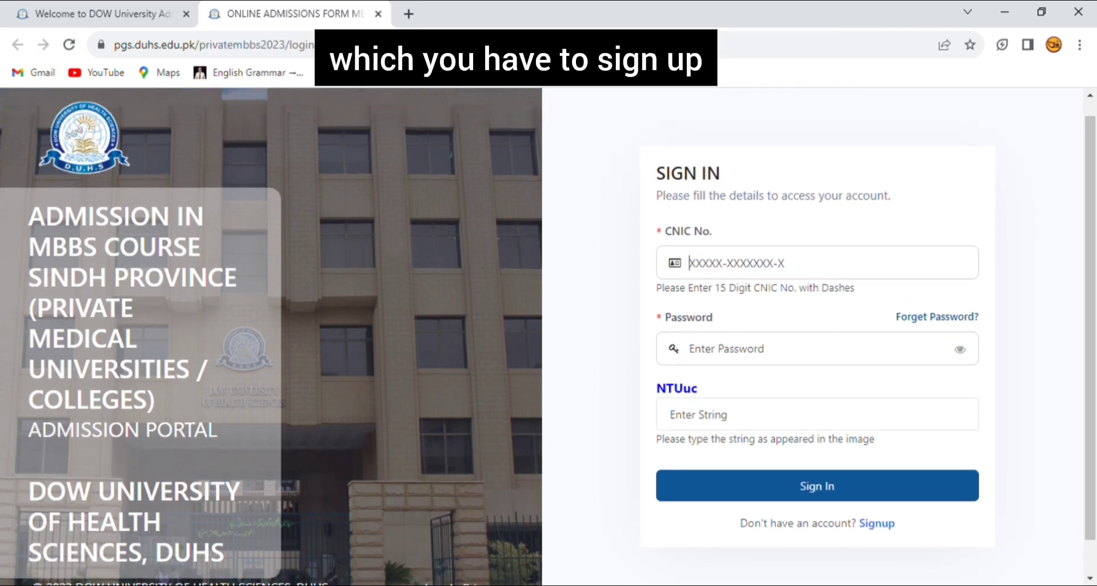
{"action": "left_click", "coordinate": [877, 525]}
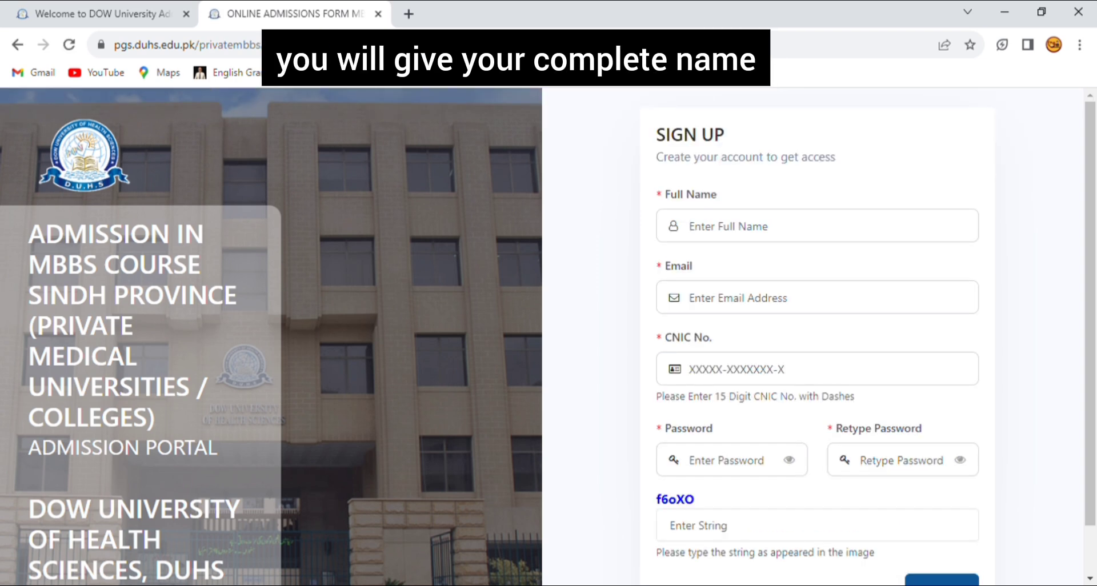
{"action": "scroll", "coordinate": [548, 337], "scroll_direction": "down", "scroll_amount": 1}
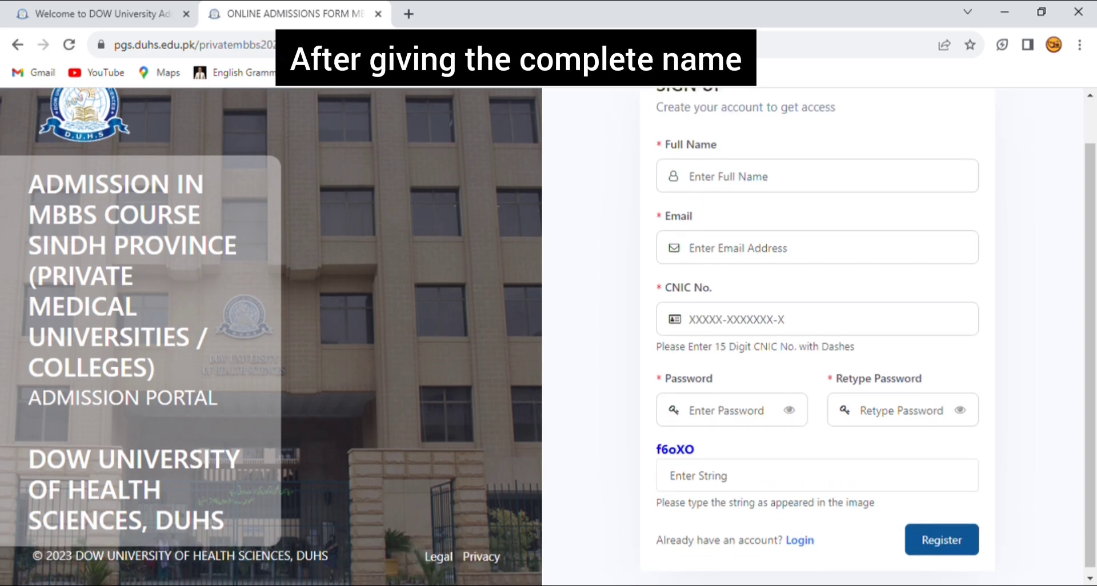
Fill in the applicant's full name, email, CNIC and password twice, and begin the captcha.
{"action": "key", "text": "ctrl+v"}
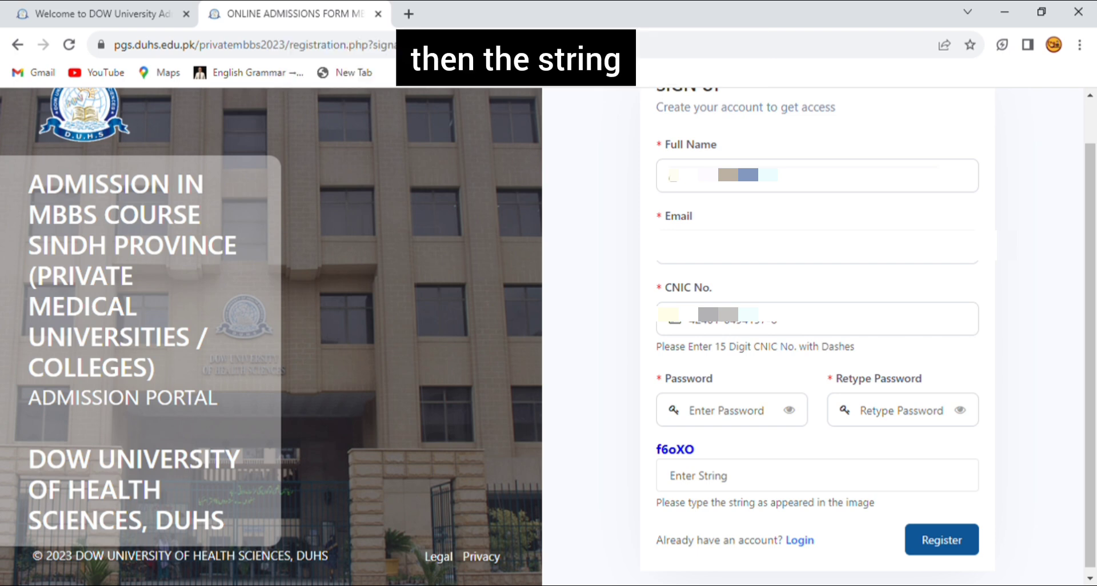
{"action": "key", "text": "Tab"}
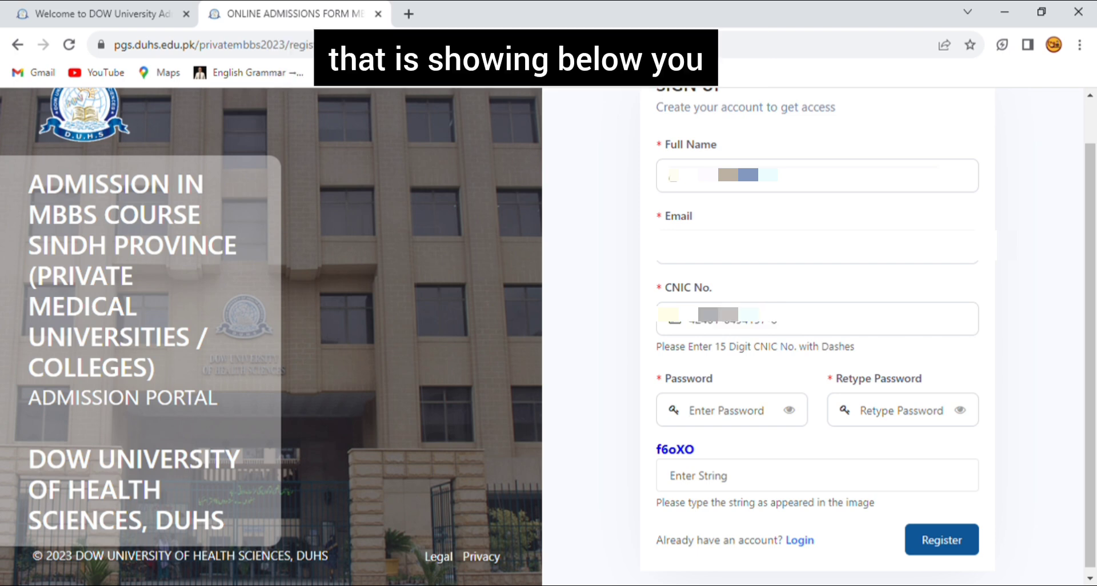
{"action": "type", "text": "••••••"}
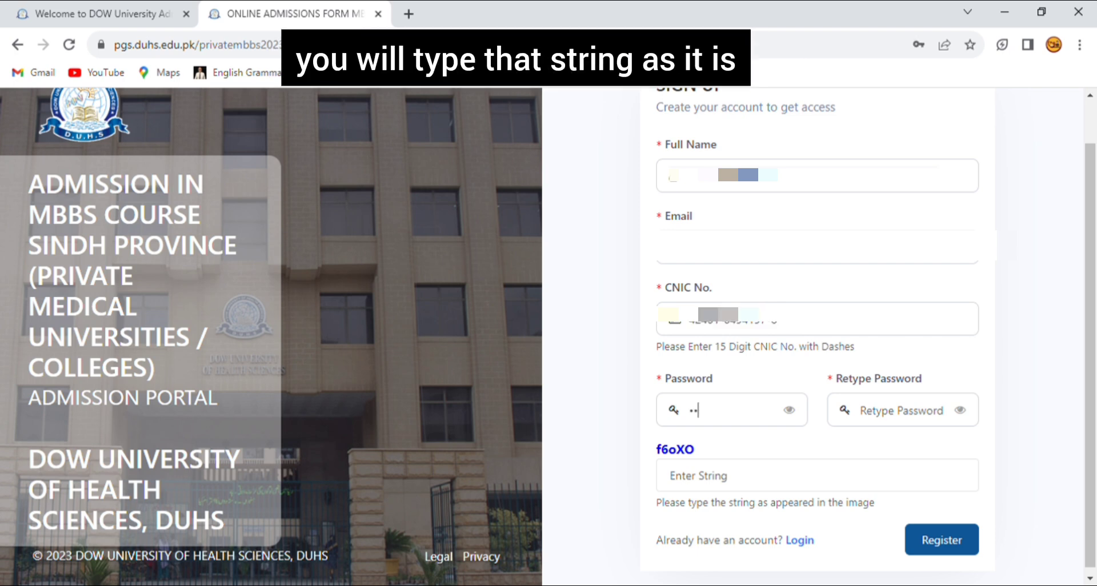
{"action": "type", "text": "•••"}
{"action": "left_click", "coordinate": [863, 410]}
{"action": "type", "text": "•••••••••"}
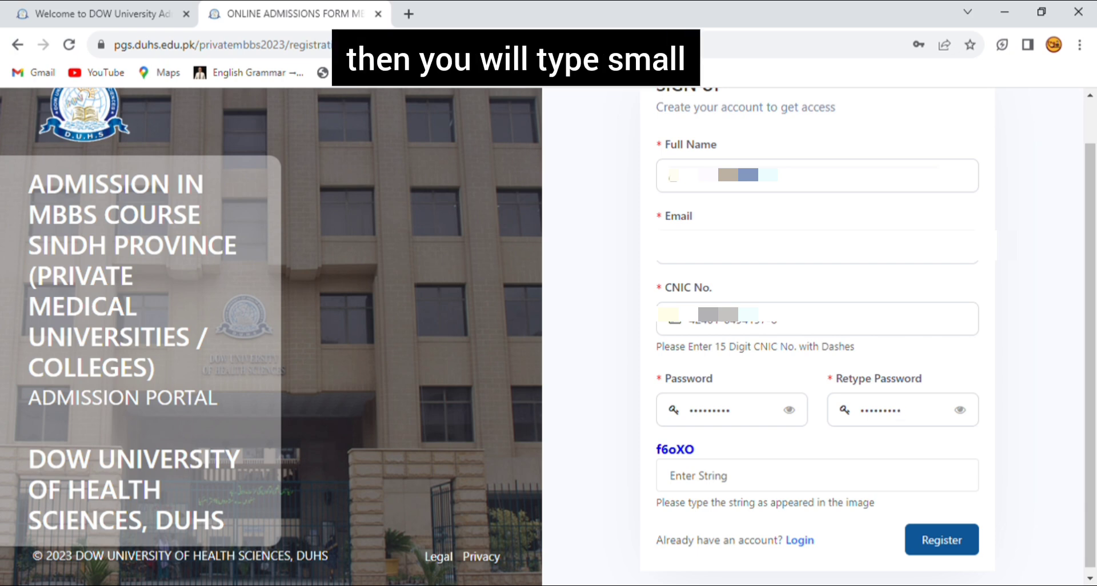
{"action": "scroll", "coordinate": [818, 343], "scroll_direction": "down", "scroll_amount": 1}
{"action": "left_click", "coordinate": [670, 476]}
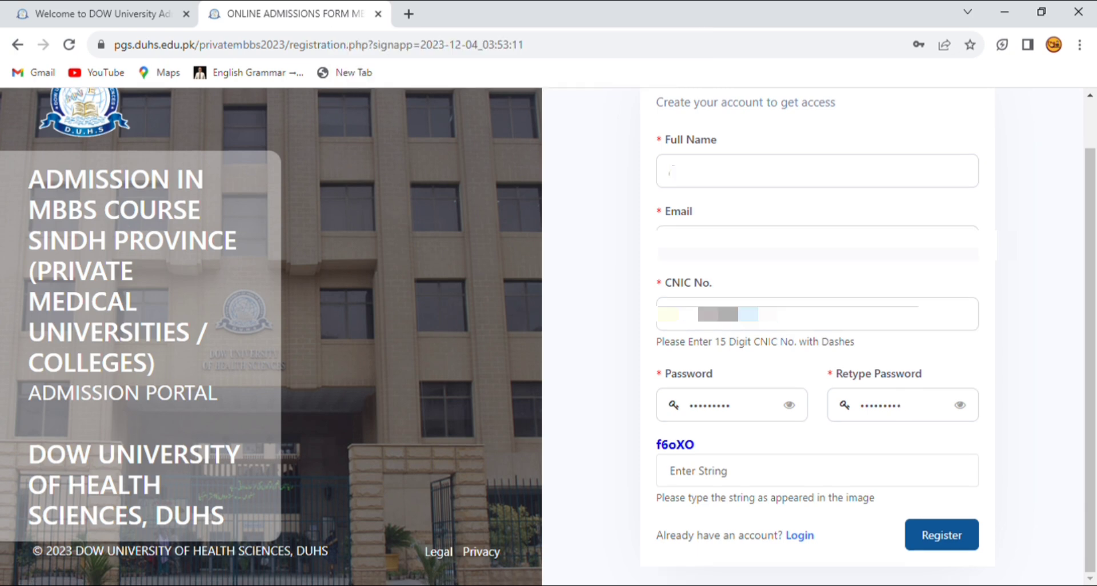
{"action": "type", "text": "F"}
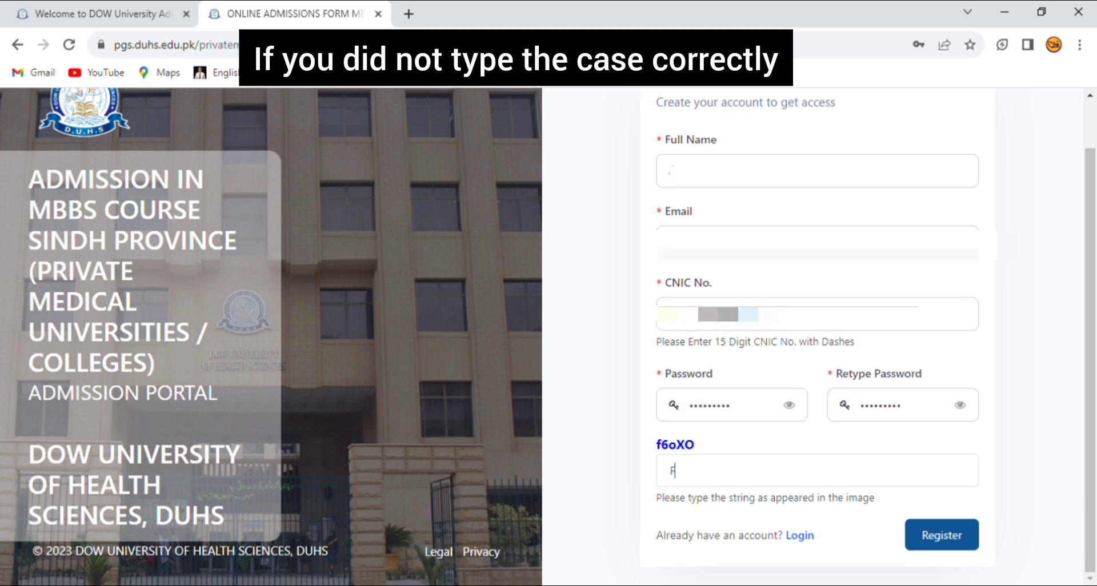
{"action": "type", "text": "6O"}
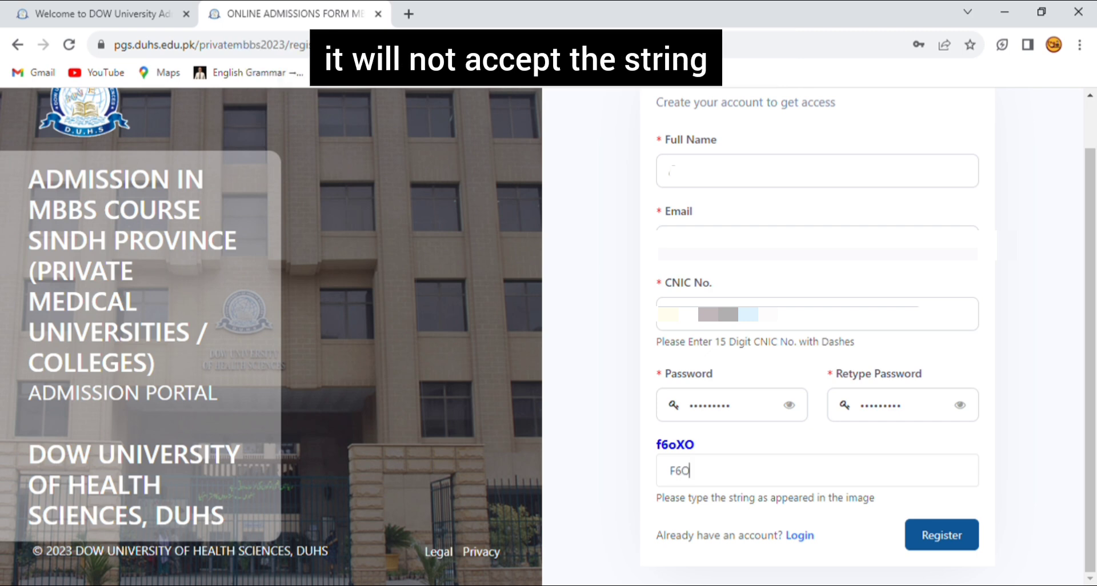
{"action": "key", "text": "BackSpace"}
Complete the sign-up captcha, then sign in with the CNIC, password and captcha.
{"action": "type", "text": "o"}
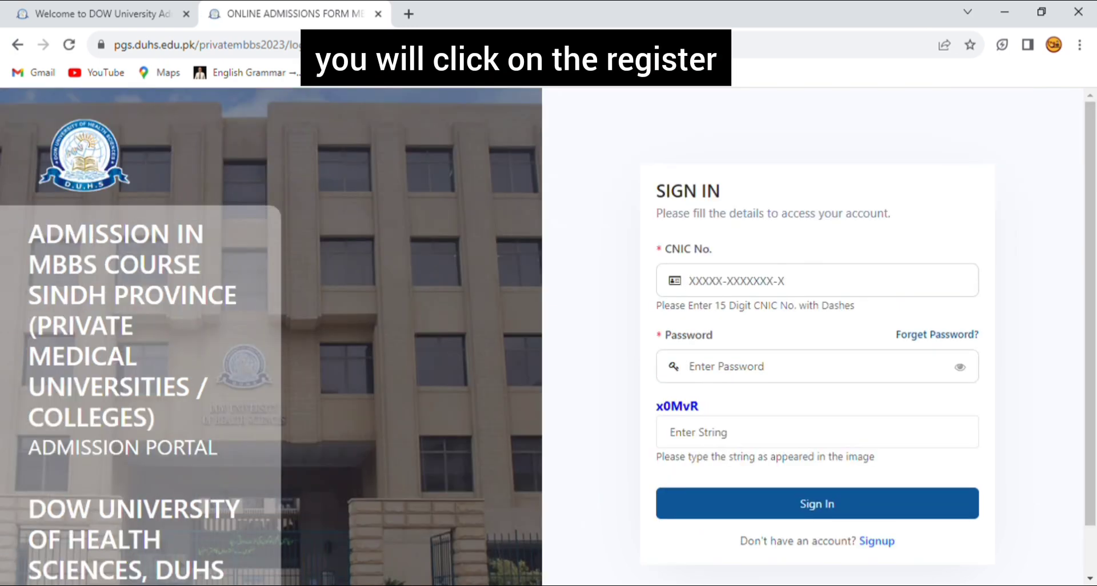
{"action": "key", "text": "ctrl+v"}
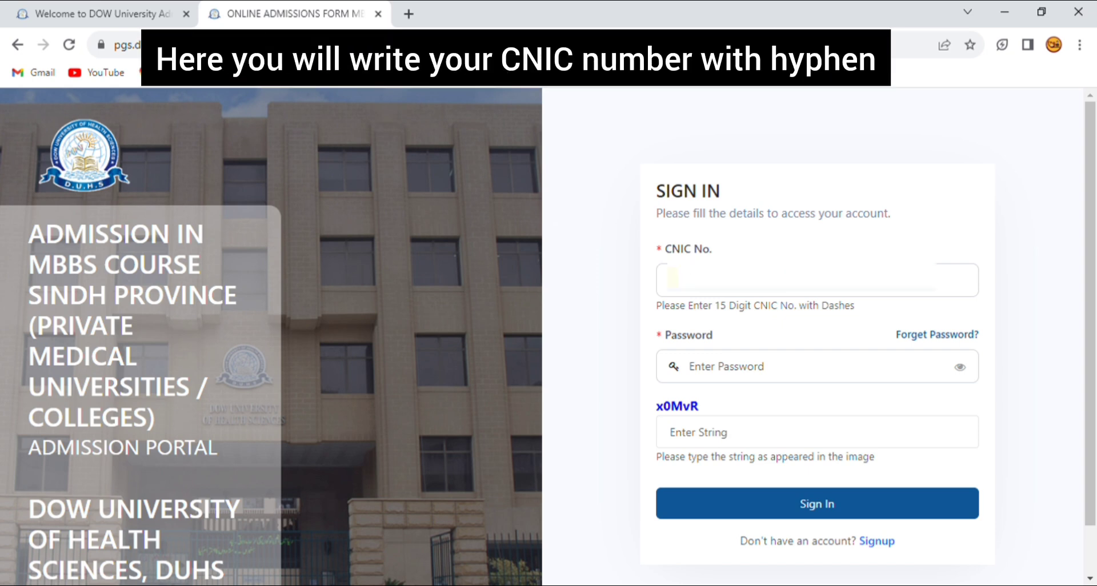
{"action": "key", "text": "Tab"}
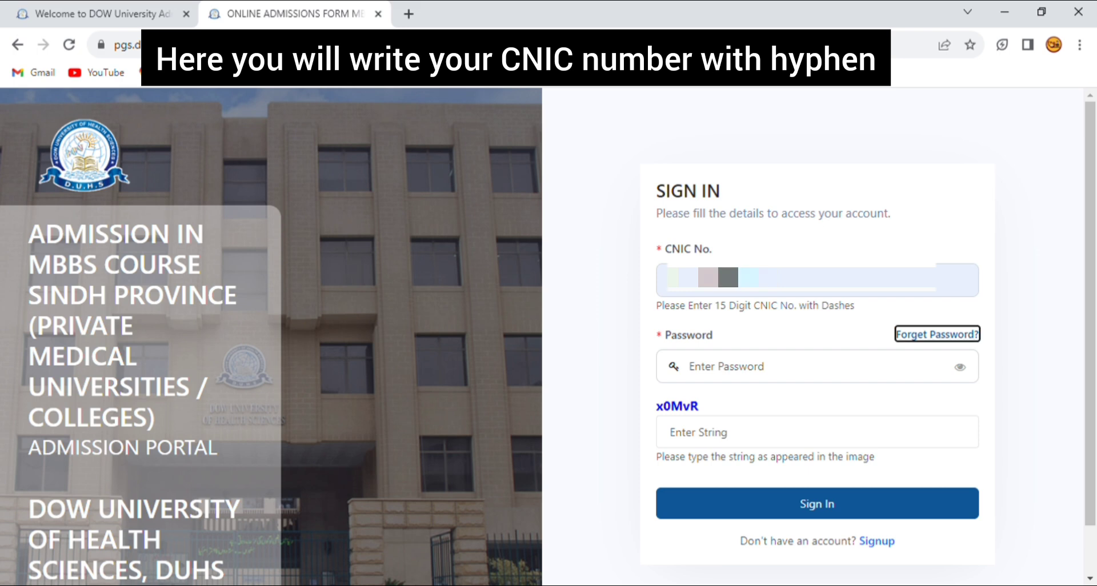
{"action": "key", "text": "Tab"}
{"action": "type", "text": "•••••••••"}
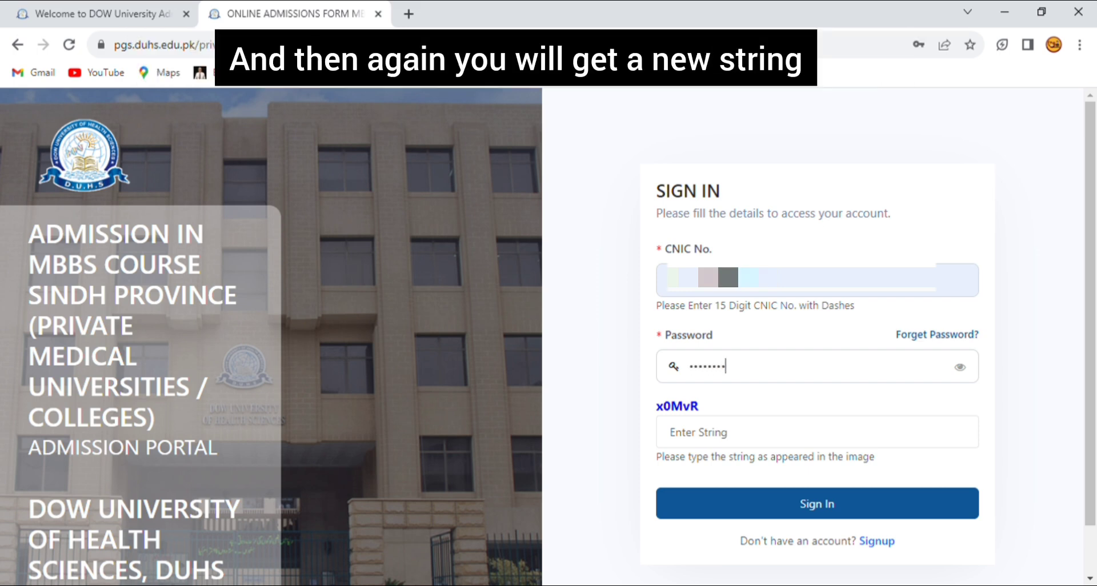
{"action": "left_click", "coordinate": [671, 433]}
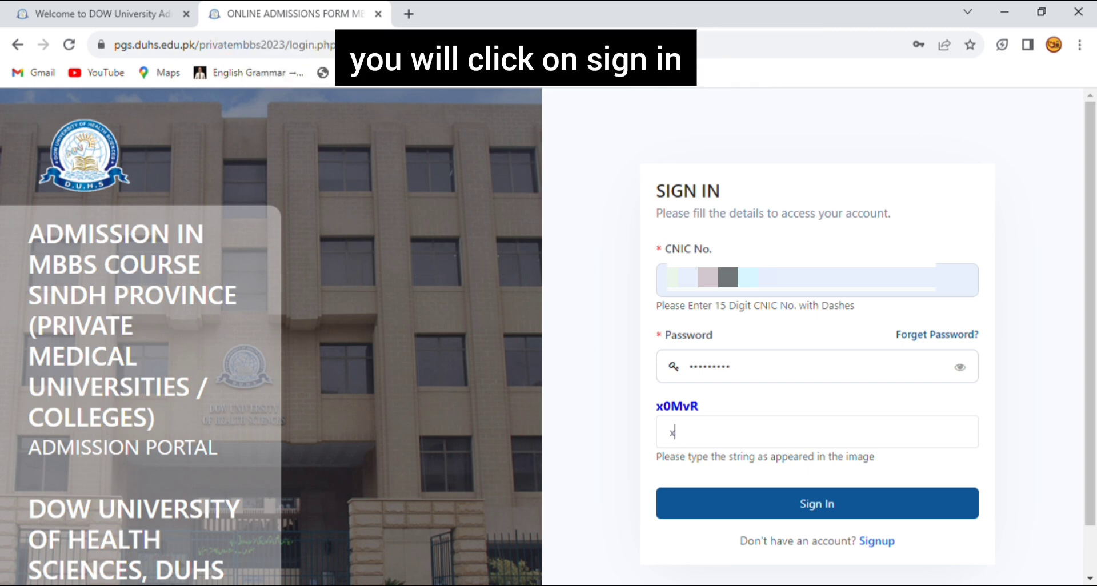
{"action": "type", "text": "xO"}
{"action": "key", "text": "BackSpace"}
{"action": "key", "text": "BackSpace"}
{"action": "type", "text": "x0MvR"}
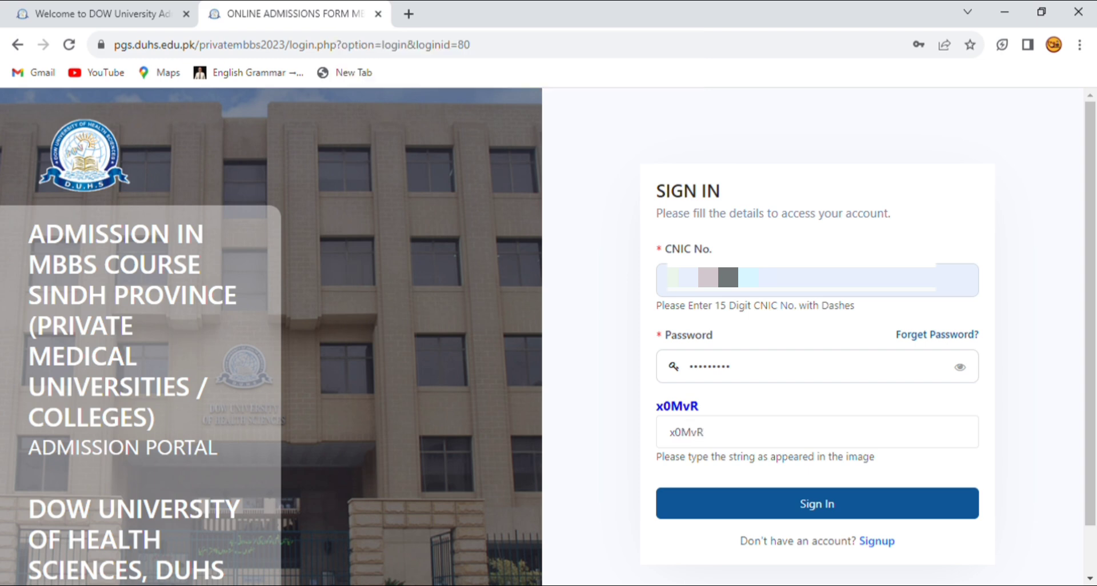
{"action": "key", "text": "Return"}
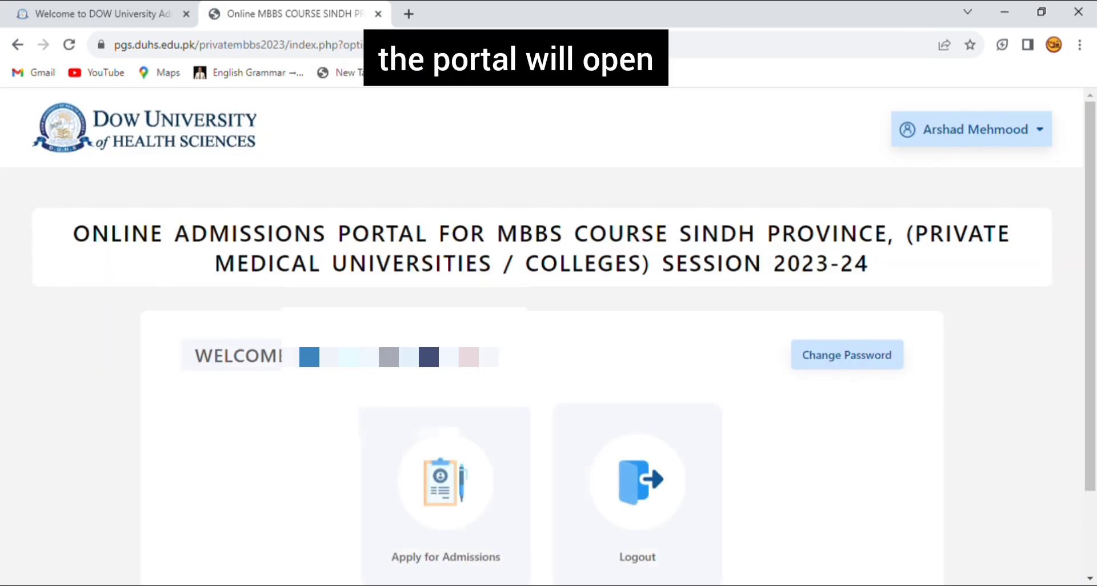
{"action": "scroll", "coordinate": [549, 337], "scroll_direction": "down", "scroll_amount": 2}
Open the MBBS admission application form and scroll through it to review all sections.
{"action": "left_click", "coordinate": [446, 418]}
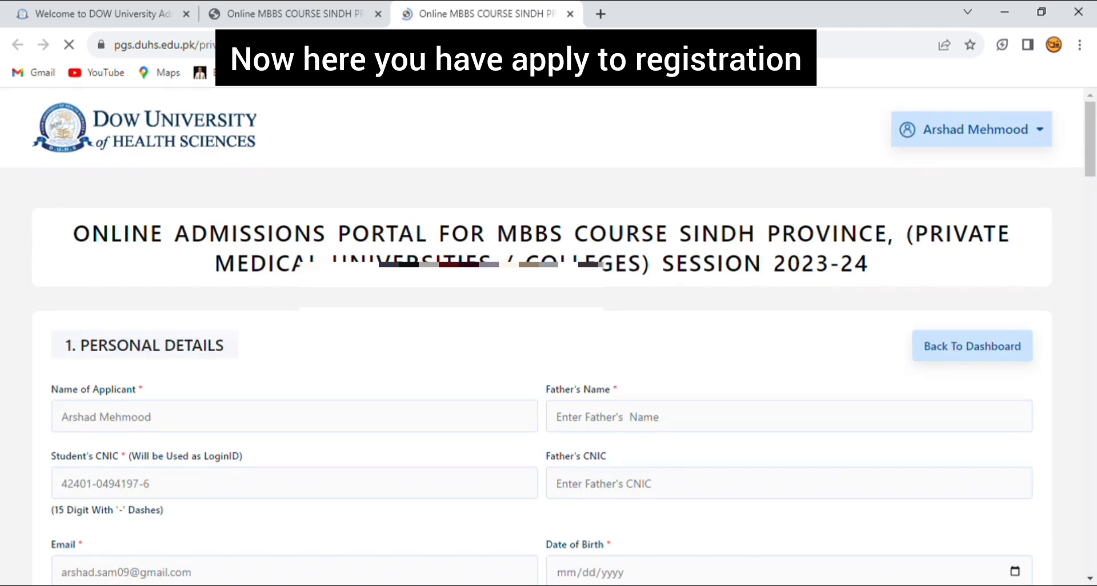
{"action": "scroll", "coordinate": [548, 343], "scroll_direction": "down", "scroll_amount": 1}
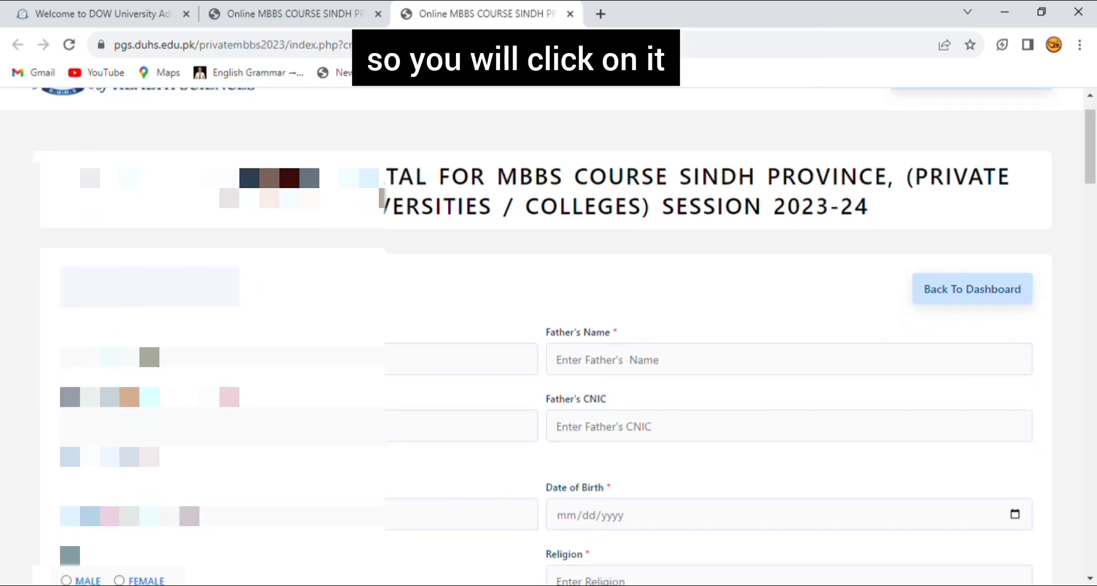
{"action": "scroll", "coordinate": [549, 337], "scroll_direction": "down", "scroll_amount": 5}
{"action": "scroll", "coordinate": [549, 337], "scroll_direction": "down", "scroll_amount": 20}
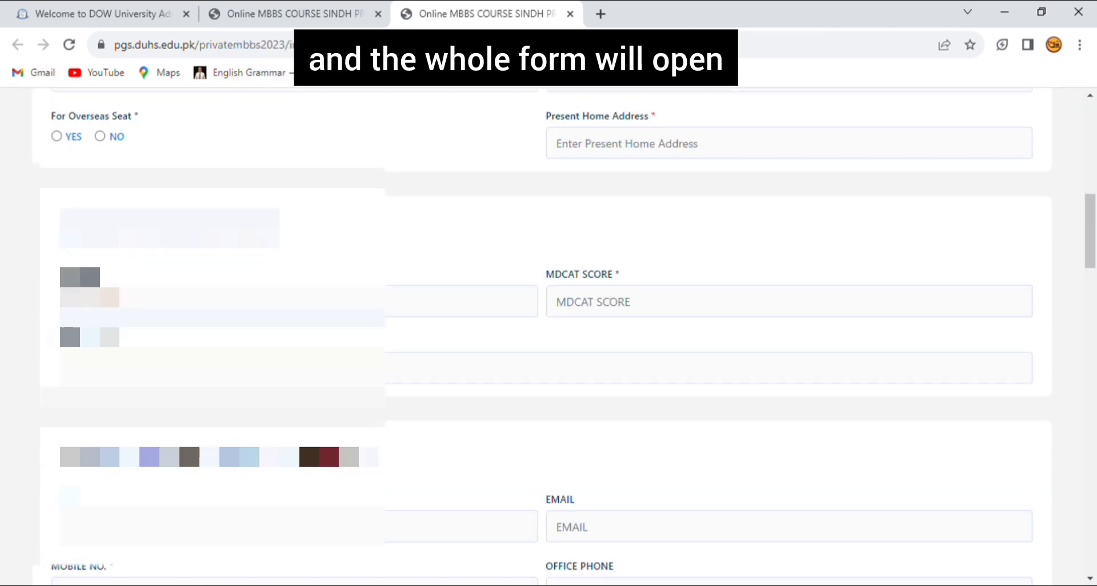
{"action": "scroll", "coordinate": [549, 337], "scroll_direction": "down", "scroll_amount": 8}
{"action": "scroll", "coordinate": [549, 337], "scroll_direction": "up", "scroll_amount": 10}
{"action": "scroll", "coordinate": [549, 336], "scroll_direction": "up", "scroll_amount": 20}
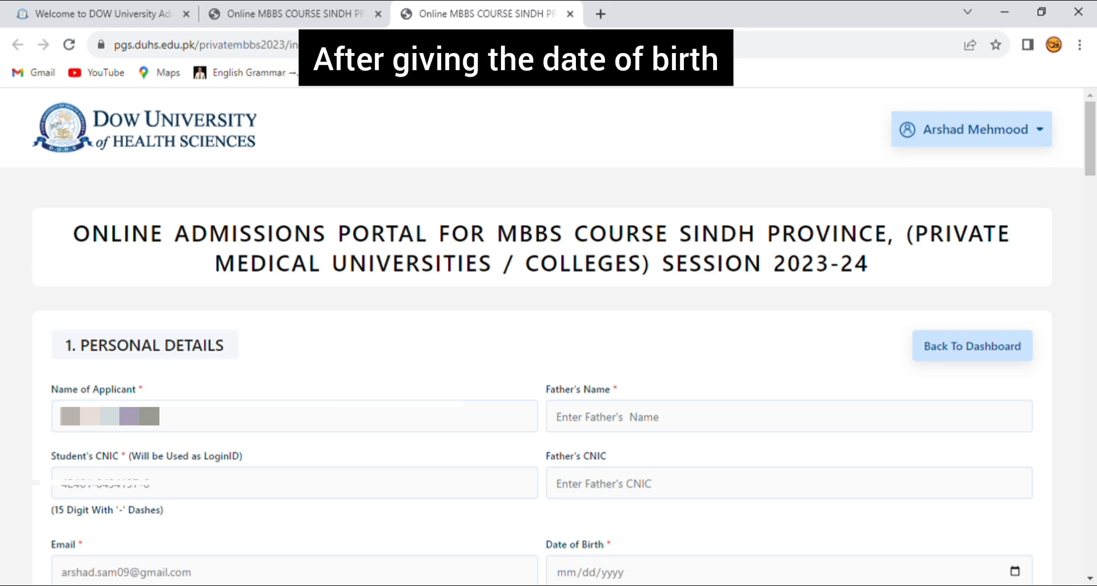
{"action": "scroll", "coordinate": [549, 337], "scroll_direction": "down", "scroll_amount": 2}
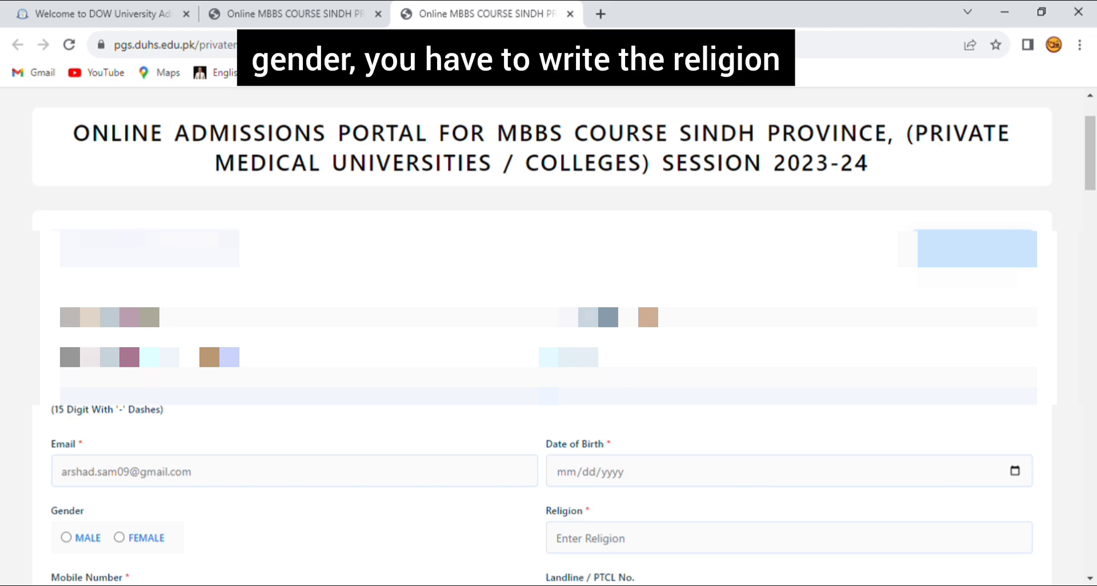
{"action": "left_click", "coordinate": [788, 313]}
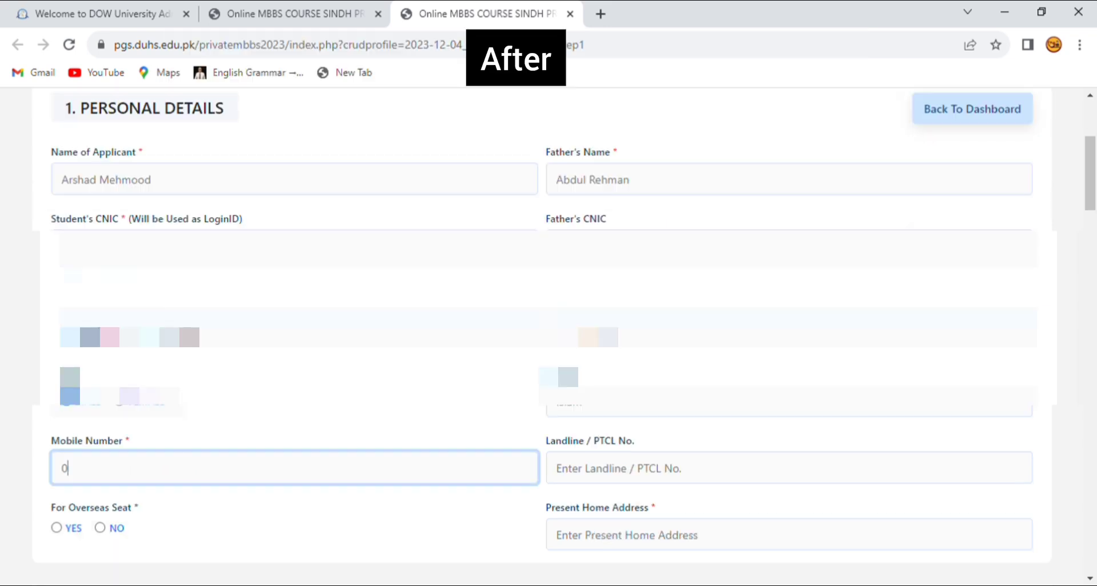
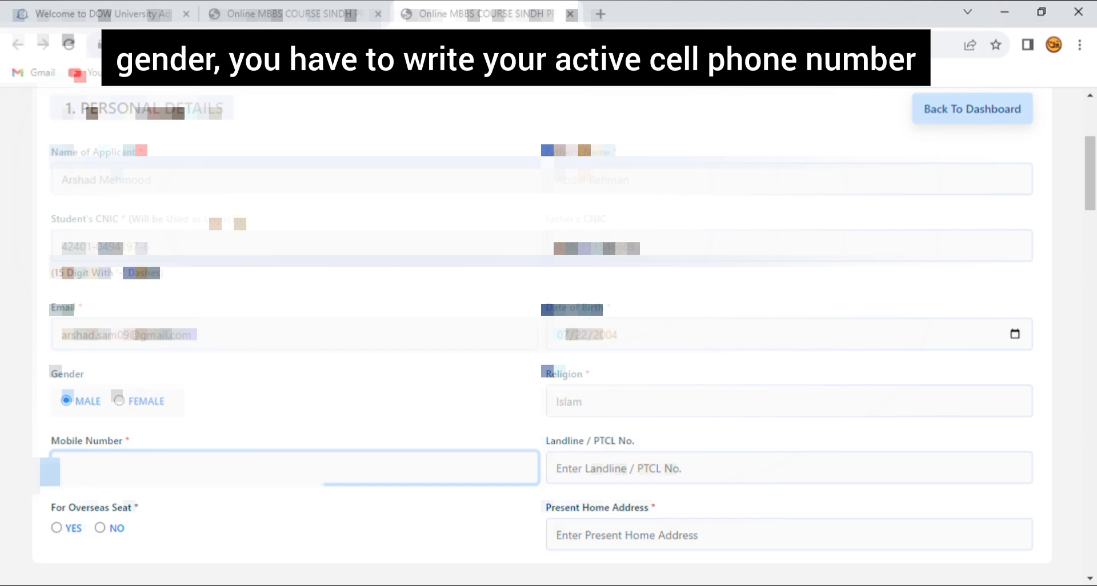
{"action": "left_click", "coordinate": [559, 468]}
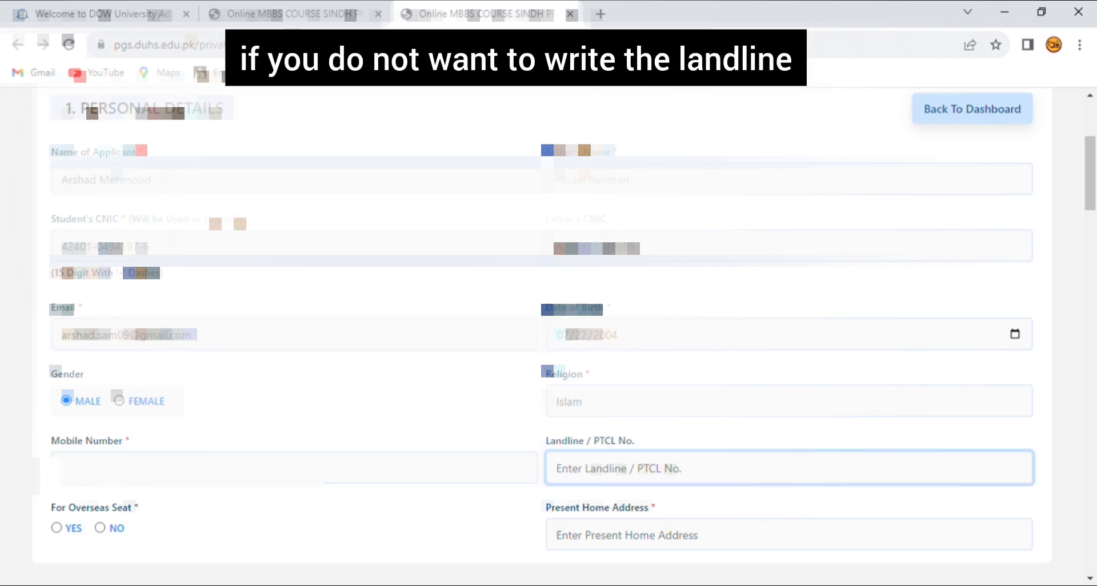
{"action": "scroll", "coordinate": [542, 336], "scroll_direction": "down", "scroll_amount": 1}
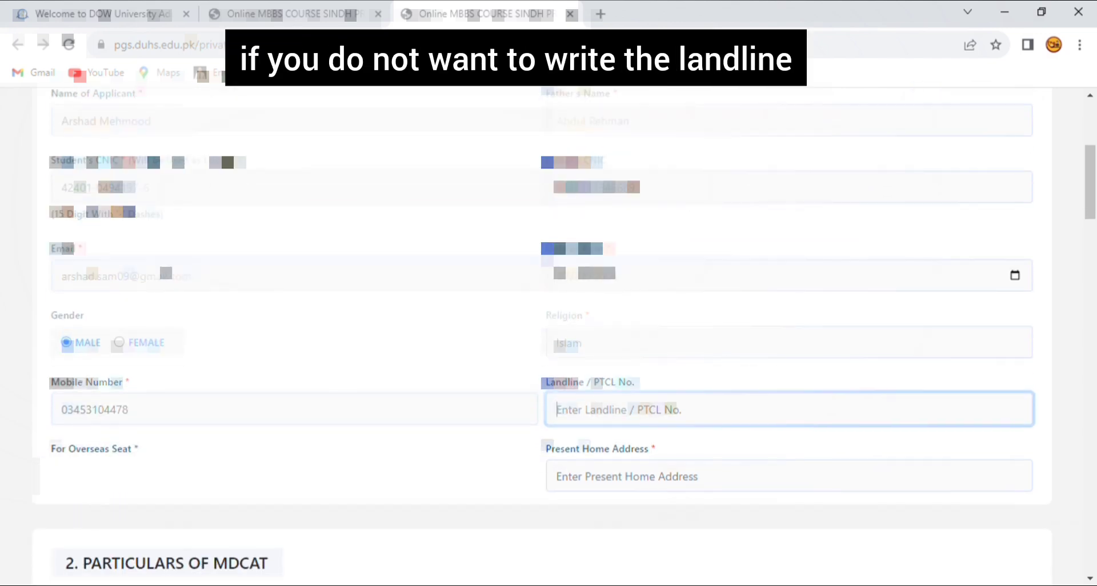
{"action": "key", "text": "Tab"}
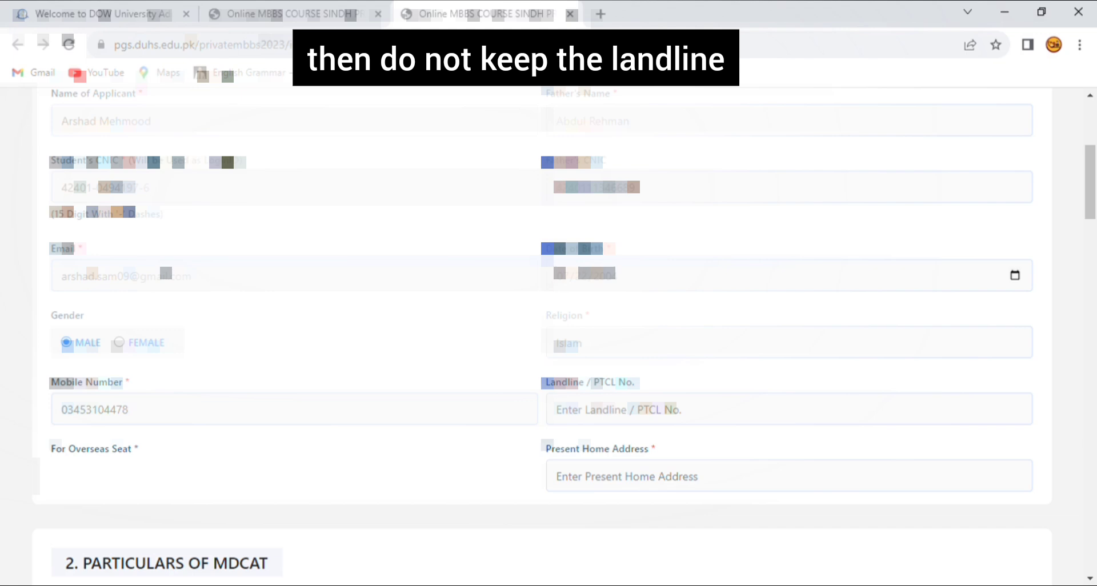
{"action": "left_click", "coordinate": [788, 477]}
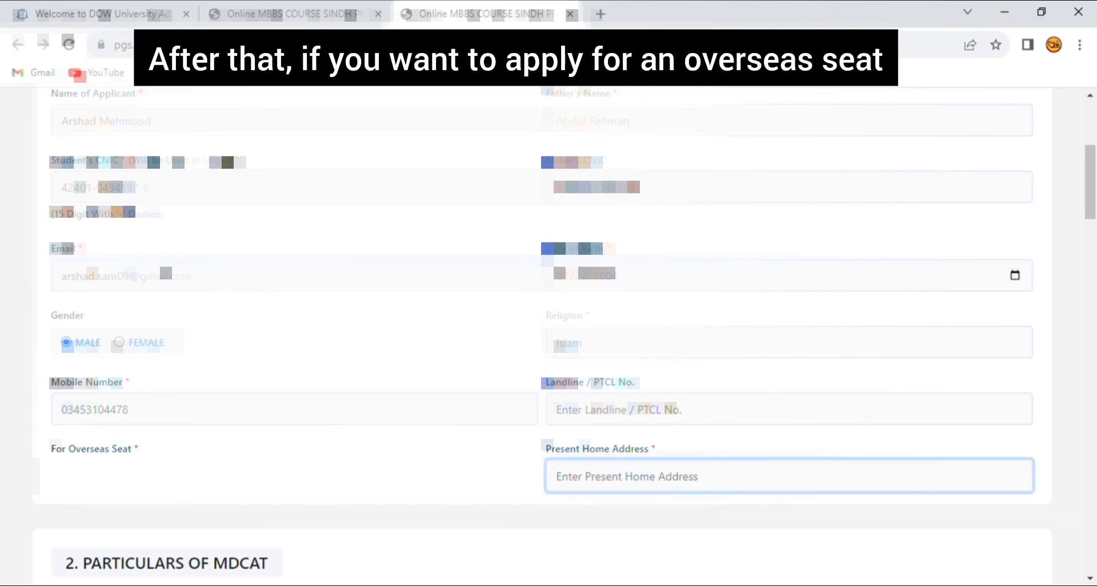
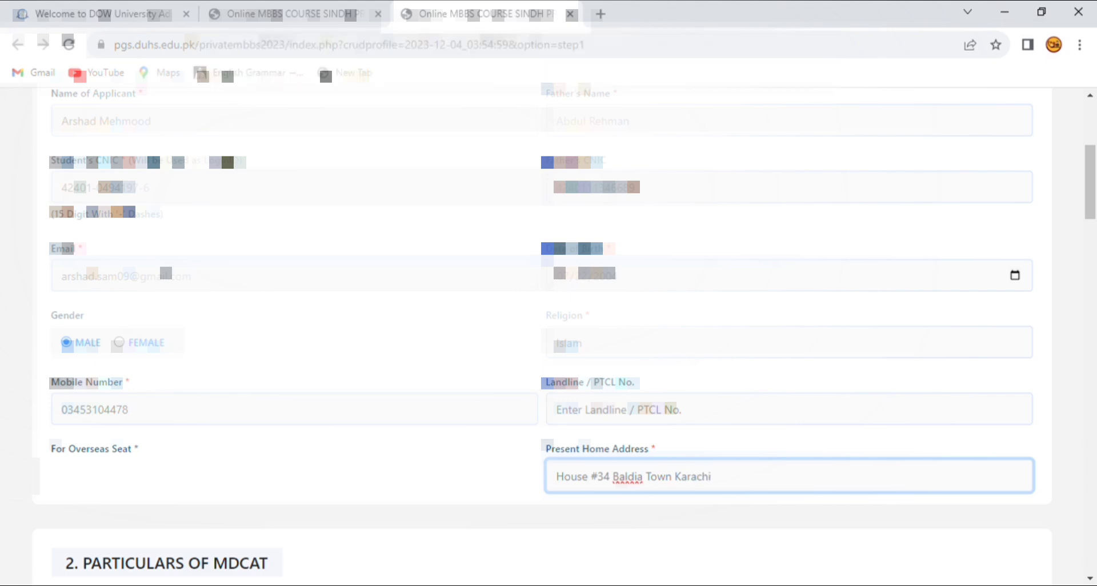
{"action": "scroll", "coordinate": [630, 171], "scroll_direction": "down", "scroll_amount": 4}
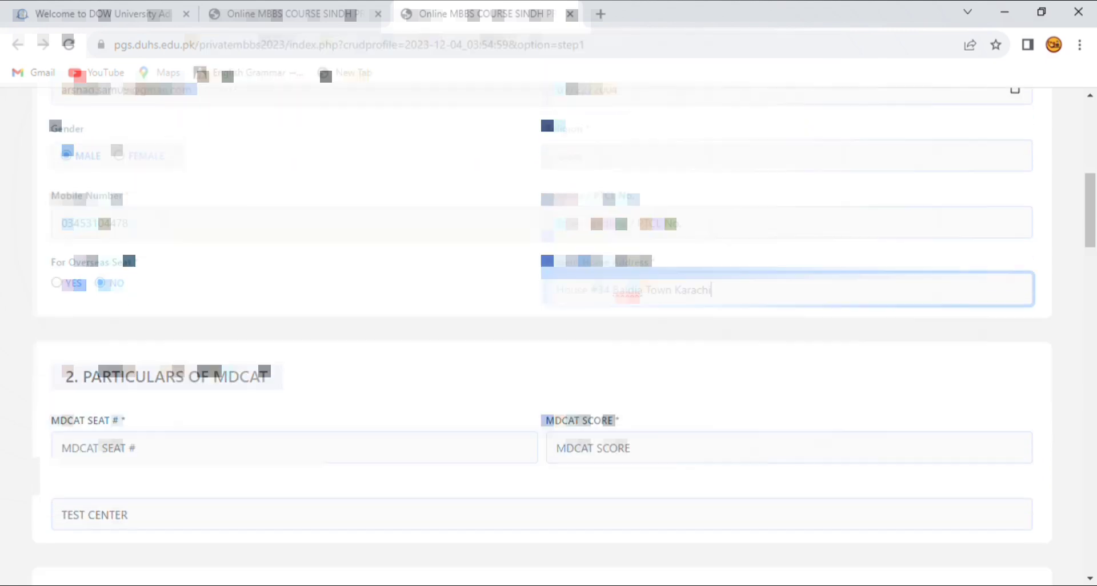
Enter the MDCAT seat number, score 178 and test centre Expo Centre.
{"action": "left_click", "coordinate": [240, 414]}
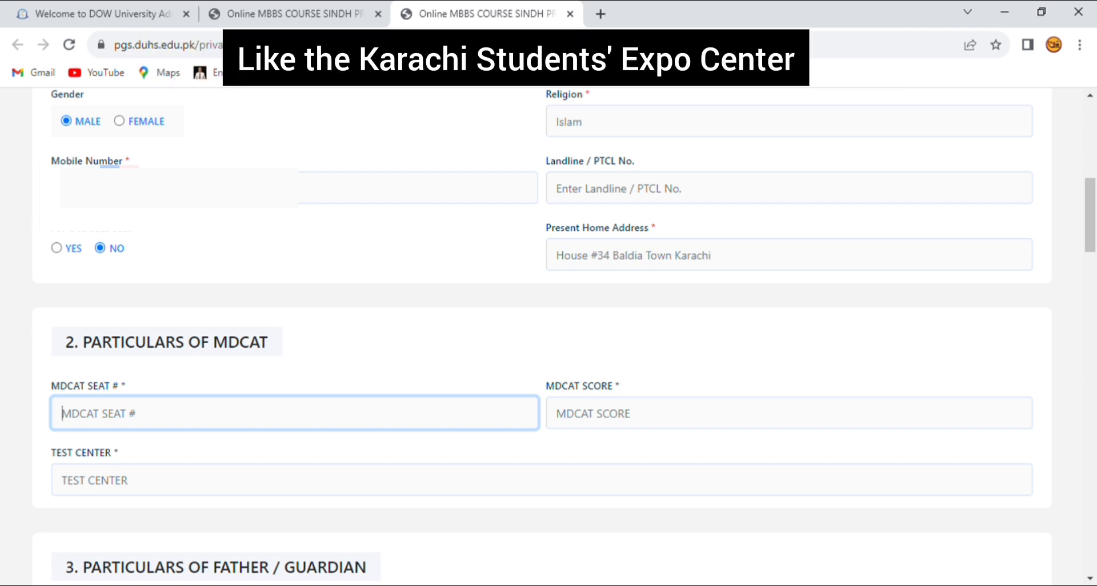
{"action": "type", "text": "tre"}
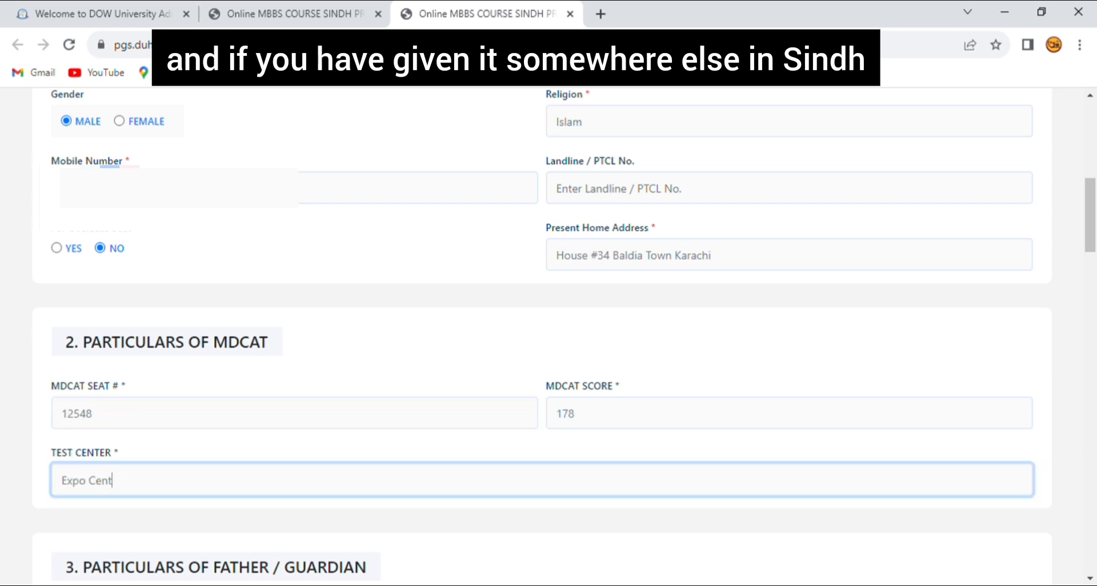
{"action": "scroll", "coordinate": [549, 337], "scroll_direction": "down", "scroll_amount": 3}
{"action": "scroll", "coordinate": [549, 337], "scroll_direction": "down", "scroll_amount": 2}
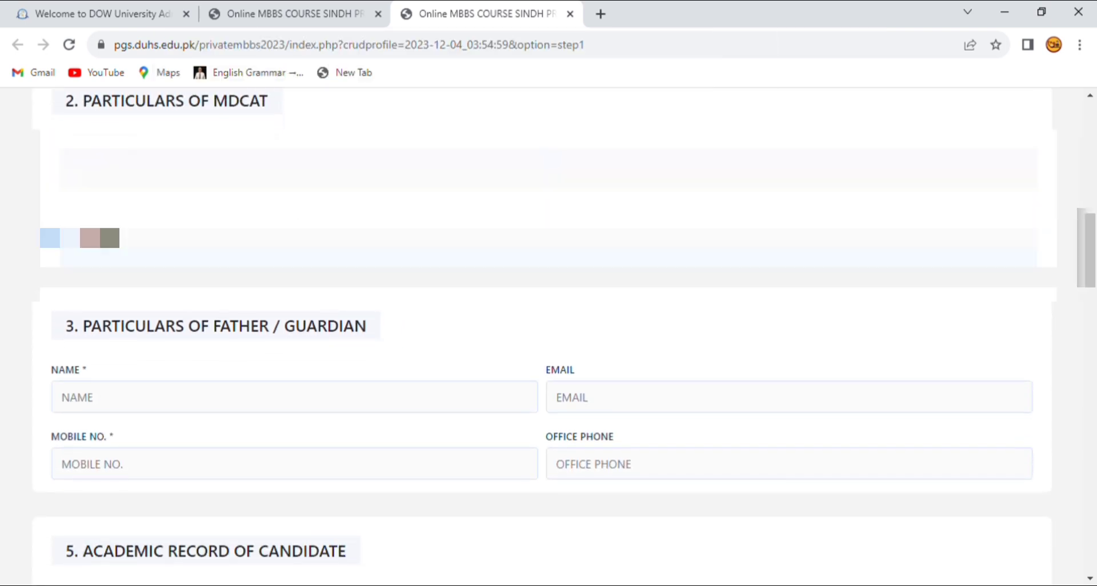
Enter the father/guardian's name and mobile number, leaving email and office phone blank.
{"action": "left_click", "coordinate": [294, 397]}
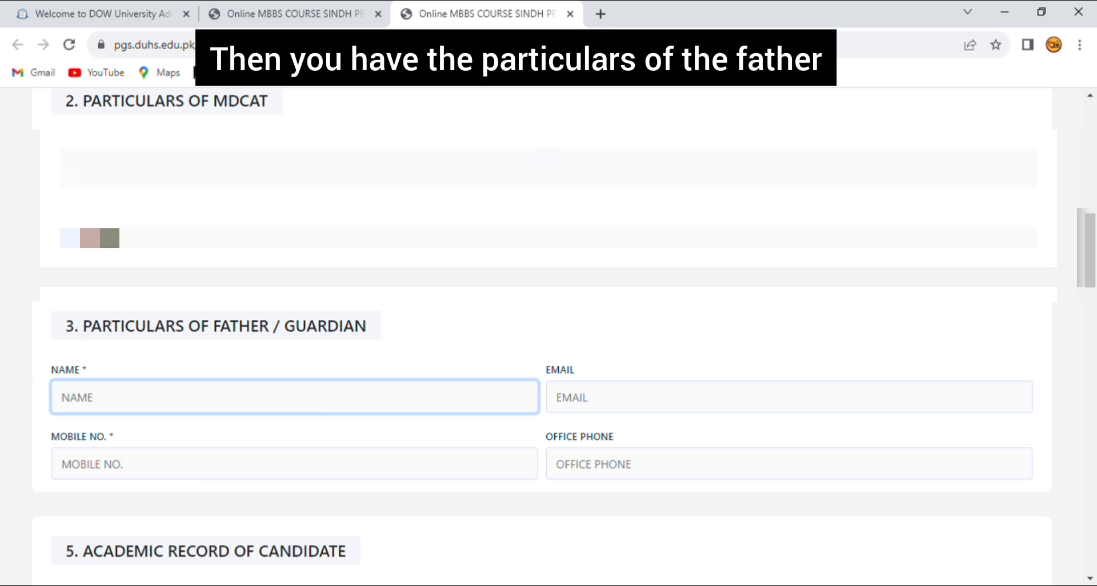
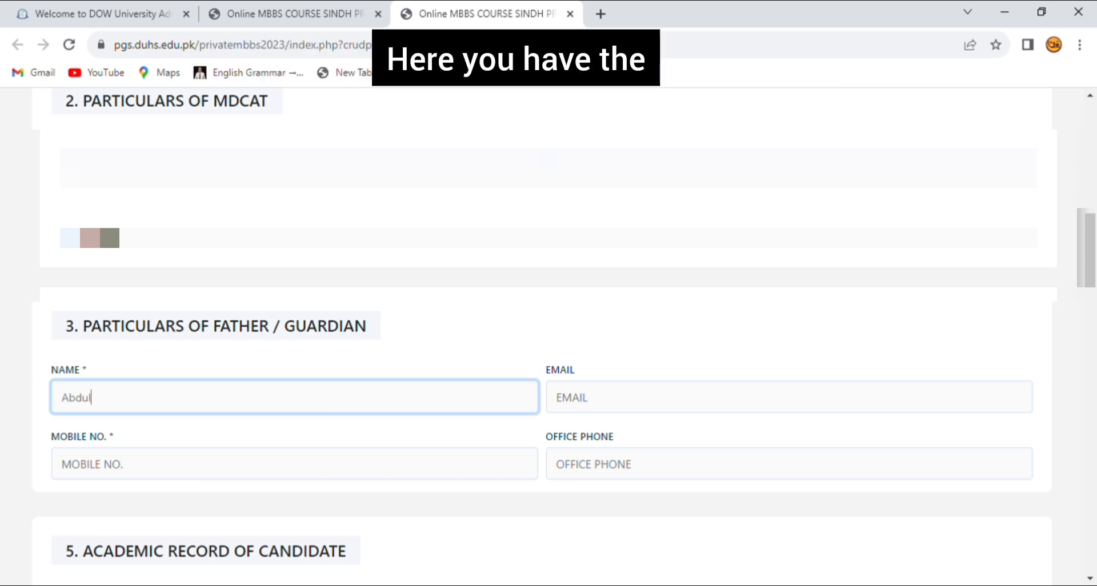
{"action": "left_click", "coordinate": [558, 397]}
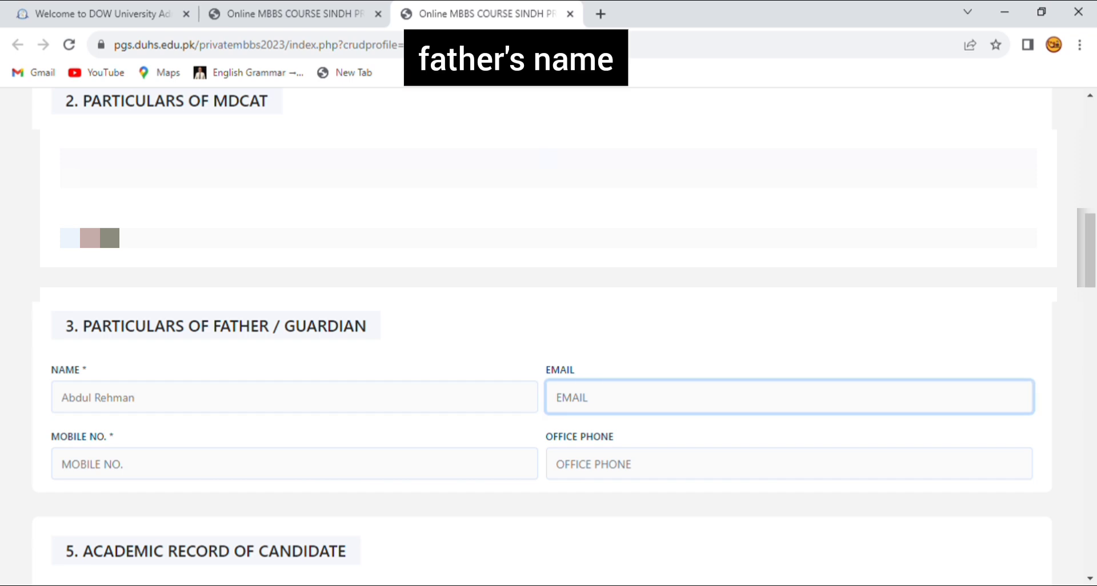
{"action": "left_click", "coordinate": [294, 464]}
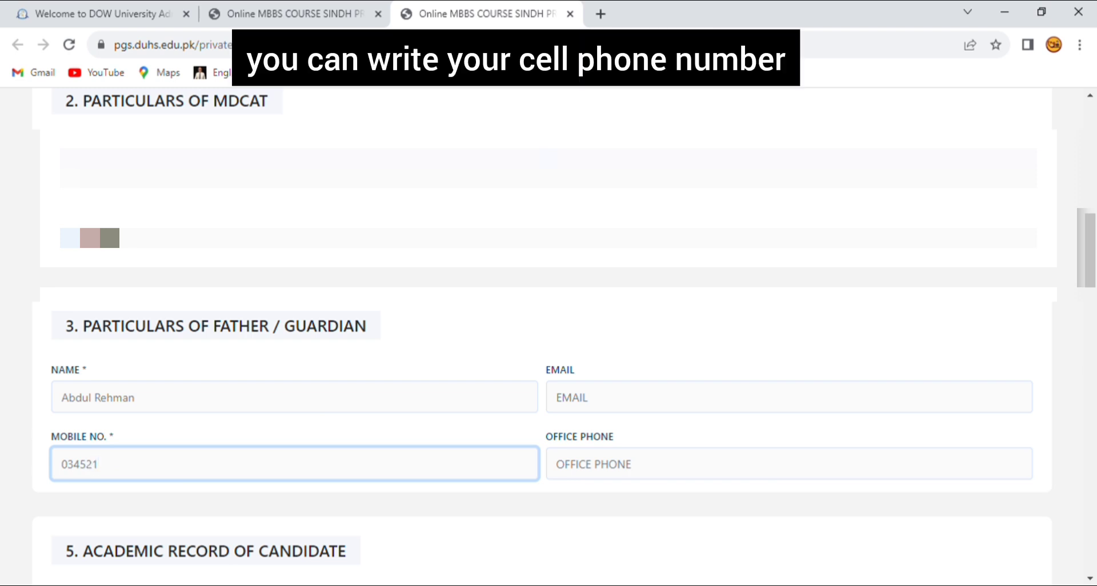
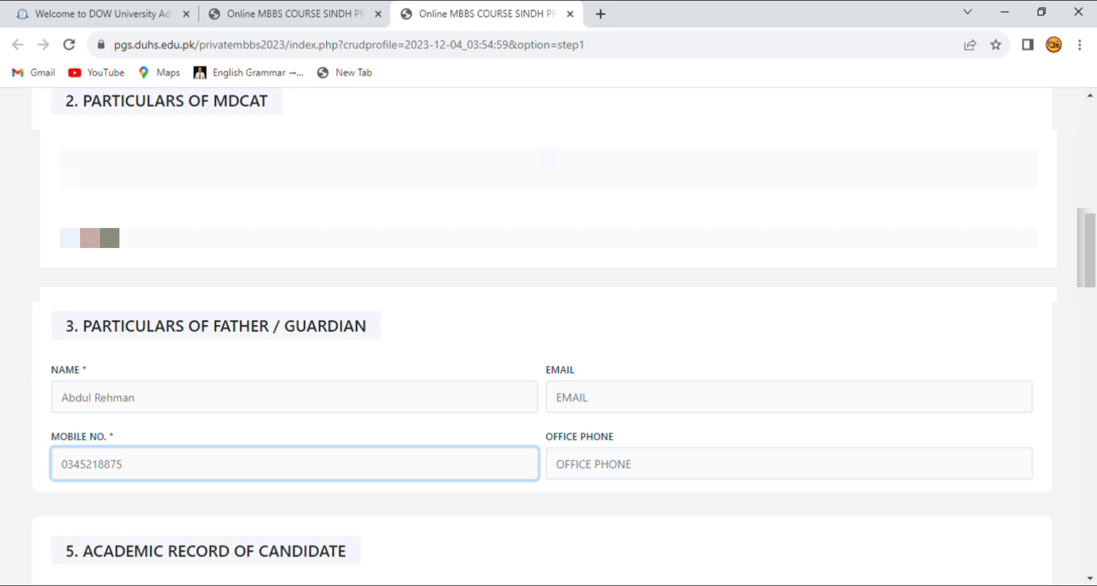
{"action": "key", "text": "Tab"}
{"action": "key", "text": "Tab"}
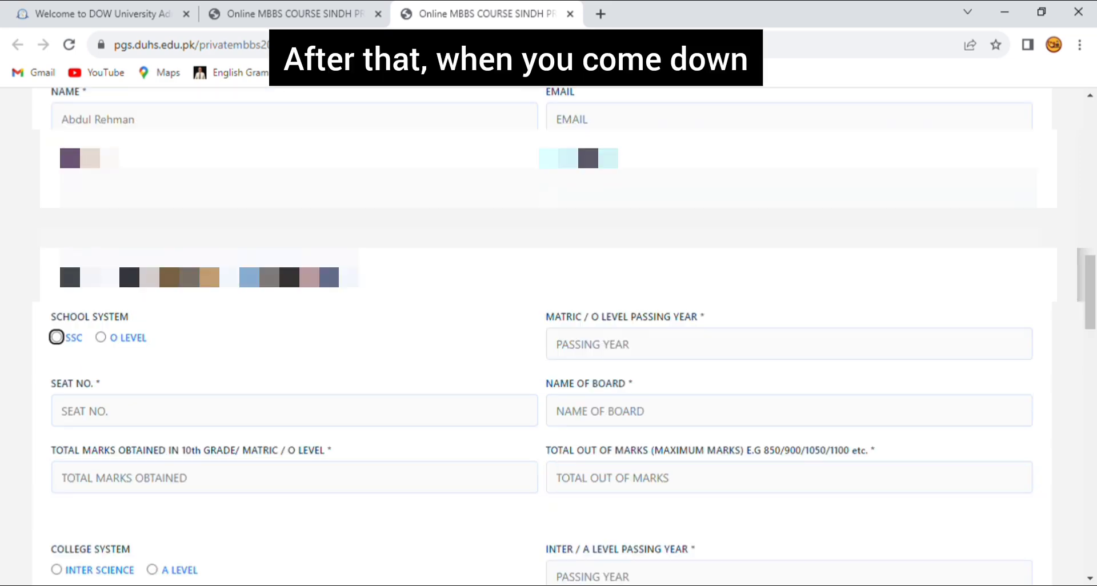
Choose SSC and enter the matric seat number, passing year 2021 and Board of Secondary Education, Karachi.
{"action": "key", "text": "space"}
{"action": "key", "text": "Tab"}
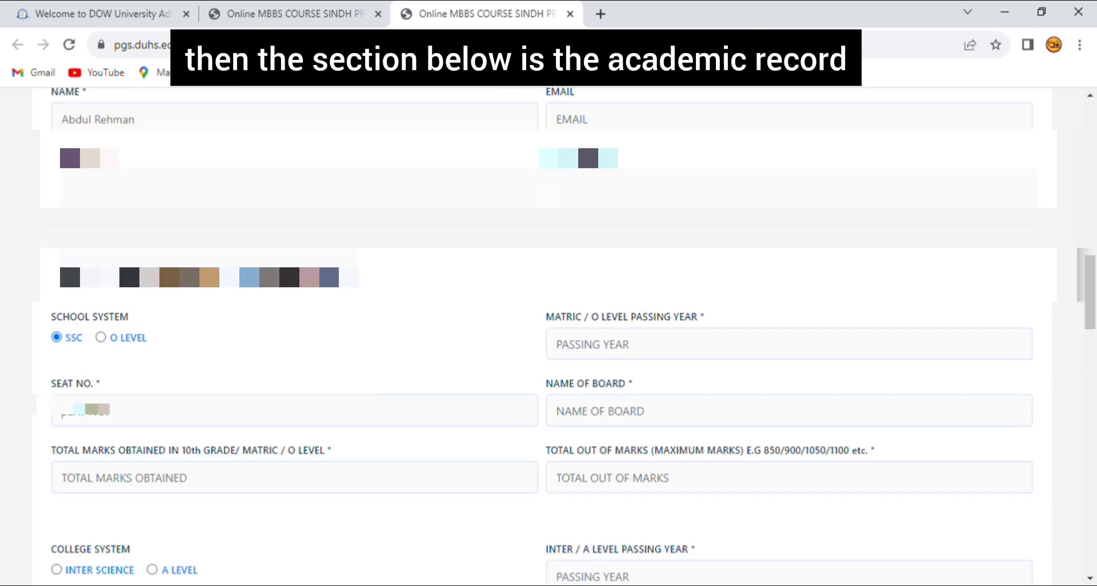
{"action": "type", "text": "123"}
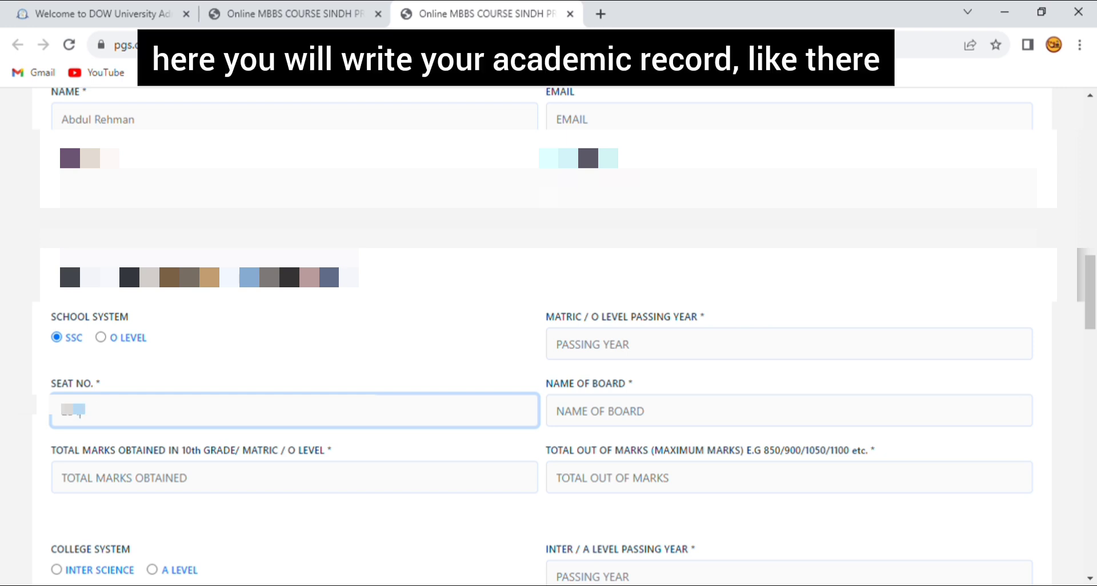
{"action": "key", "text": "Tab"}
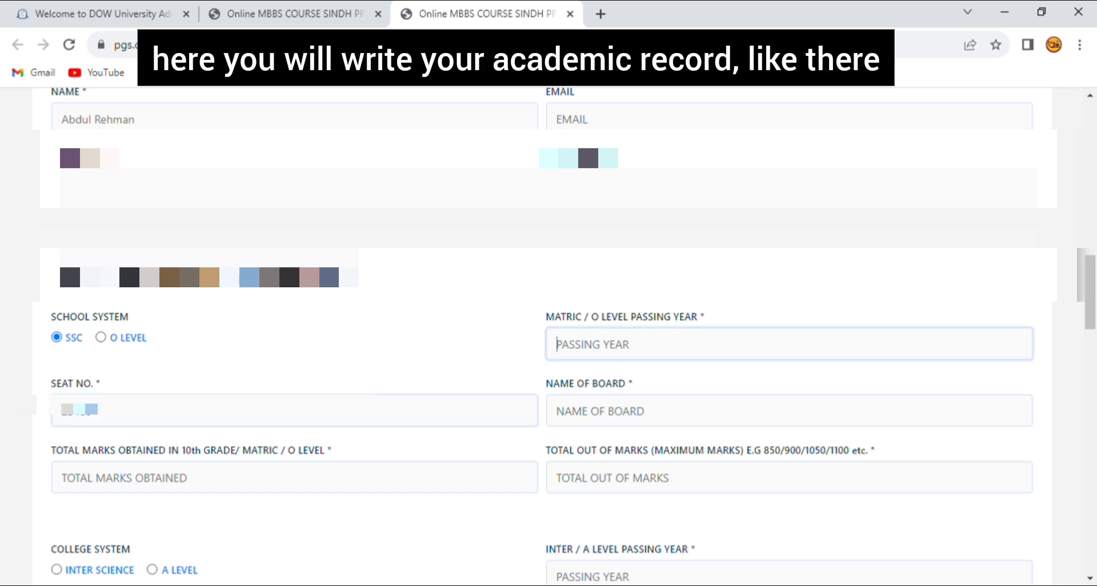
{"action": "type", "text": "2021"}
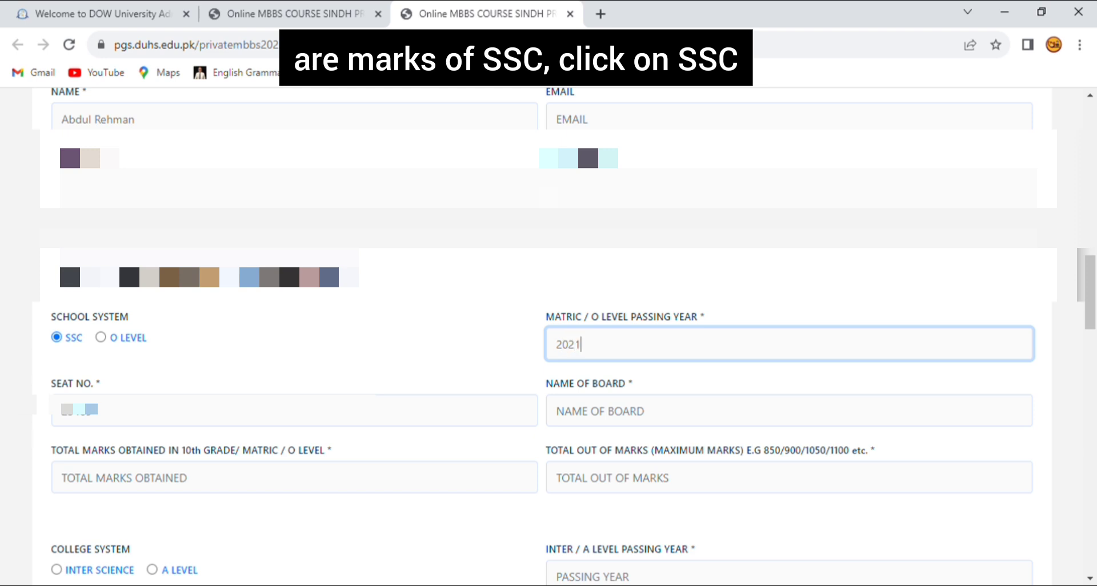
{"action": "key", "text": "Tab"}
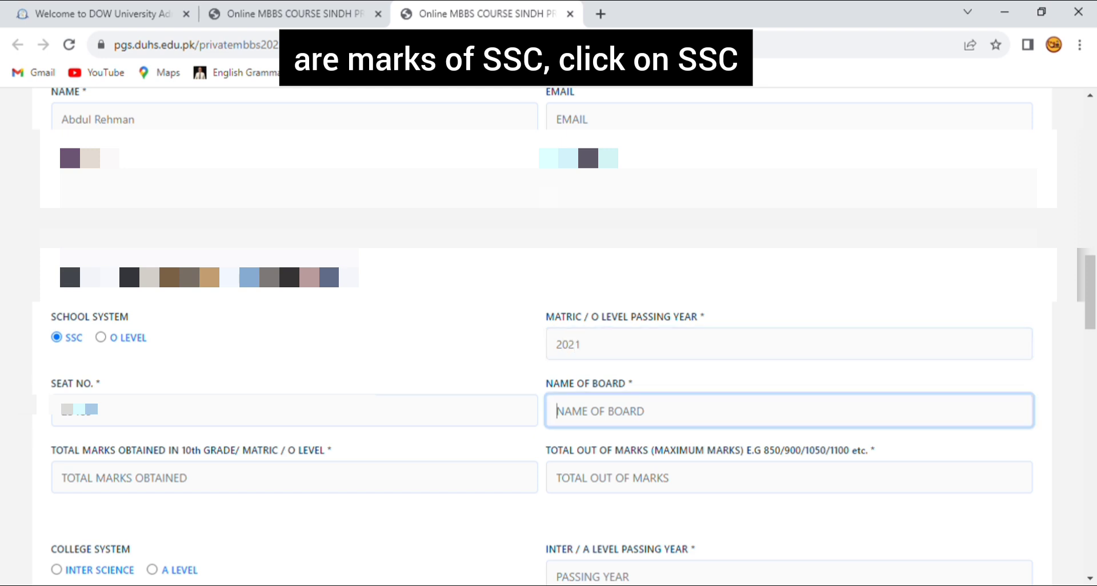
{"action": "type", "text": "B"}
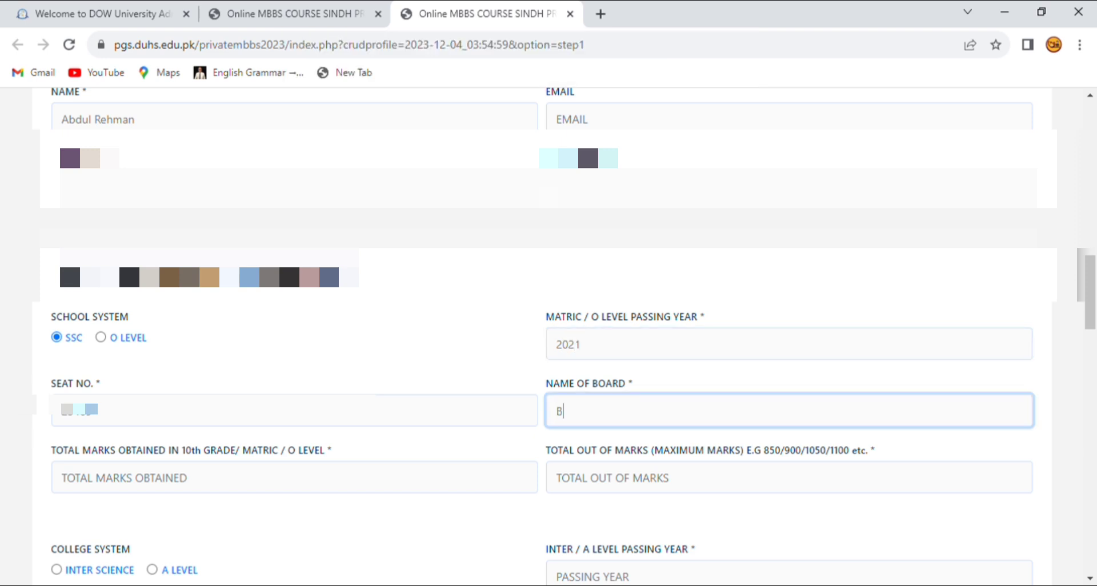
{"action": "type", "text": "oard o"}
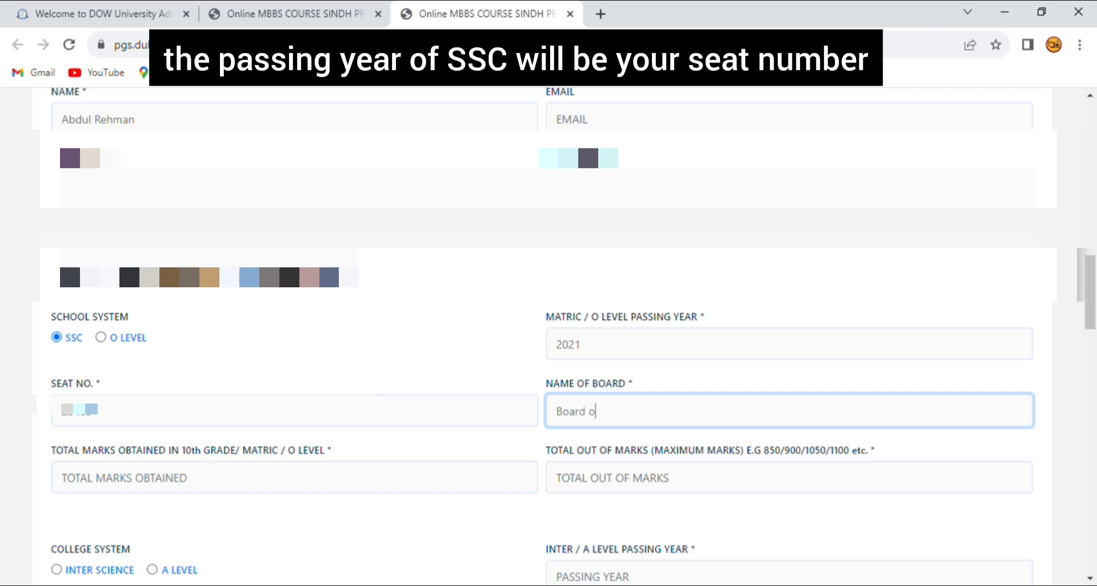
{"action": "type", "text": "f Secondary "}
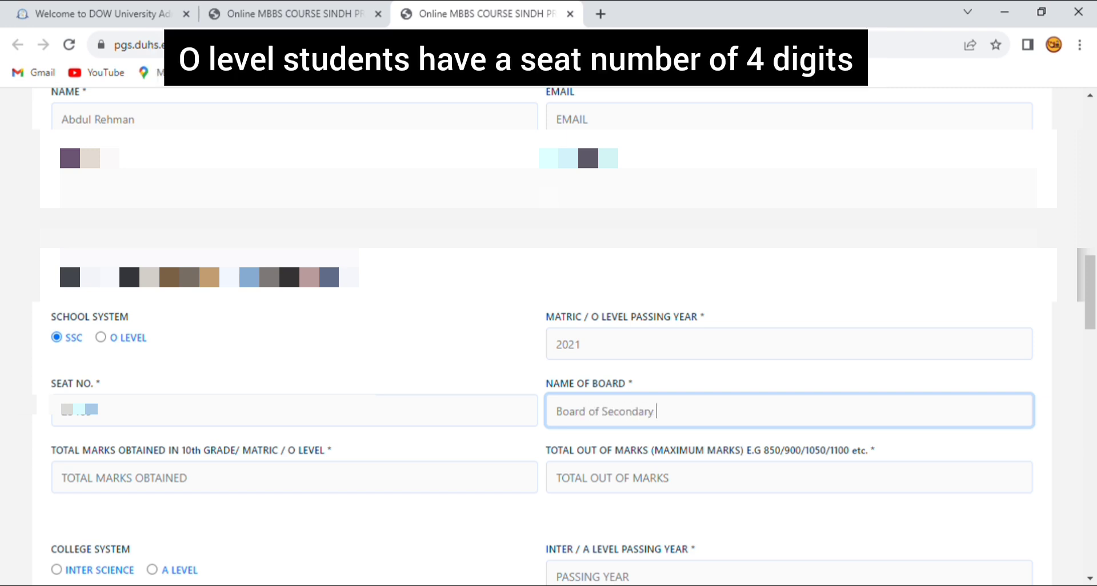
{"action": "type", "text": "Educatin"}
{"action": "key", "text": "BackSpace"}
{"action": "type", "text": "on, "}
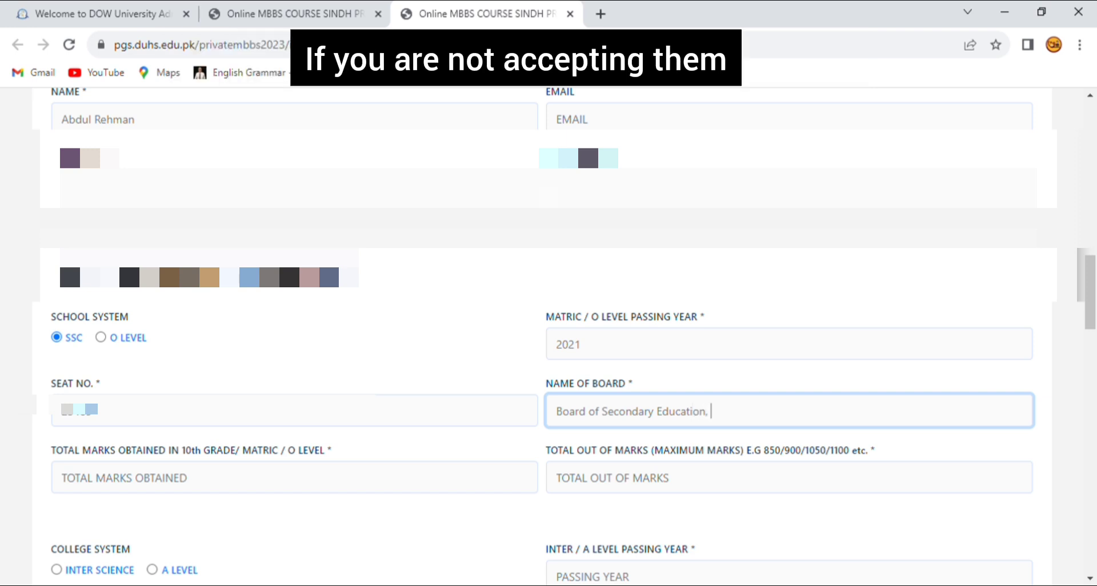
{"action": "type", "text": "Karachi"}
Enter matric marks of 777 obtained out of 850.
{"action": "left_click", "coordinate": [63, 478]}
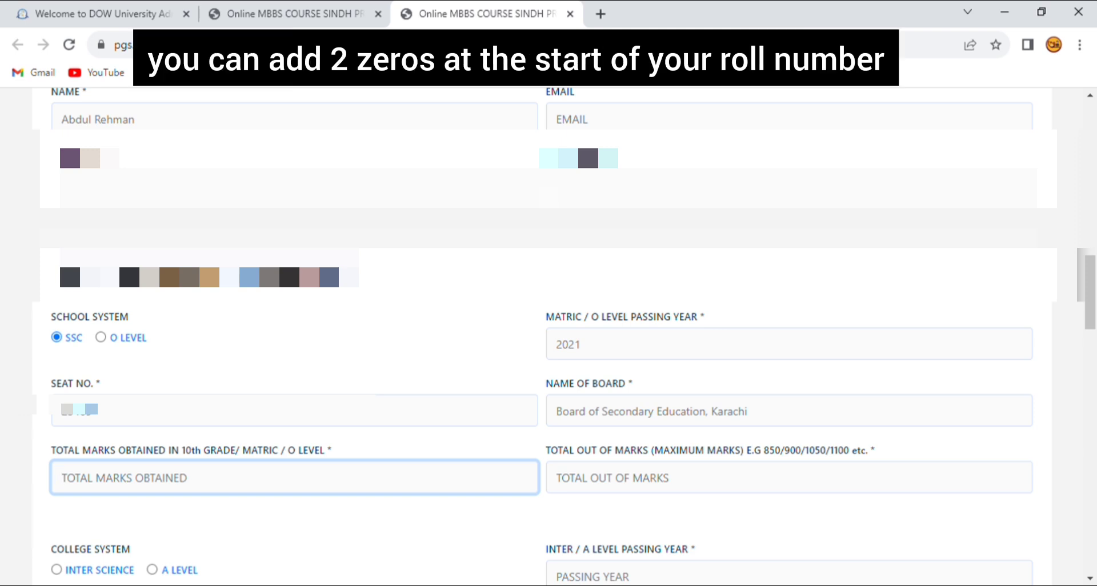
{"action": "type", "text": "777"}
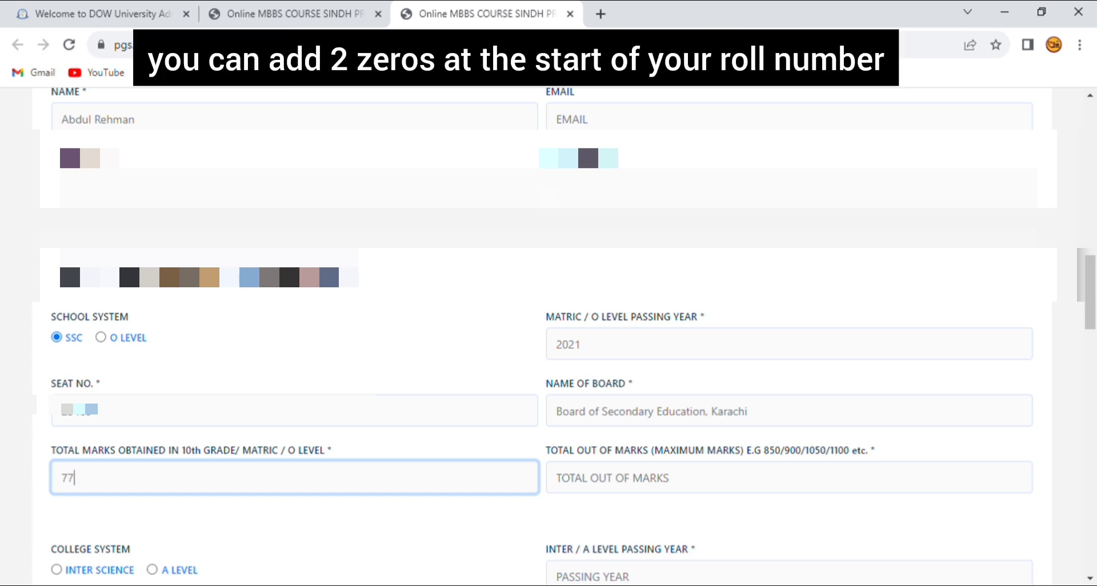
{"action": "left_click", "coordinate": [558, 477]}
{"action": "type", "text": "850"}
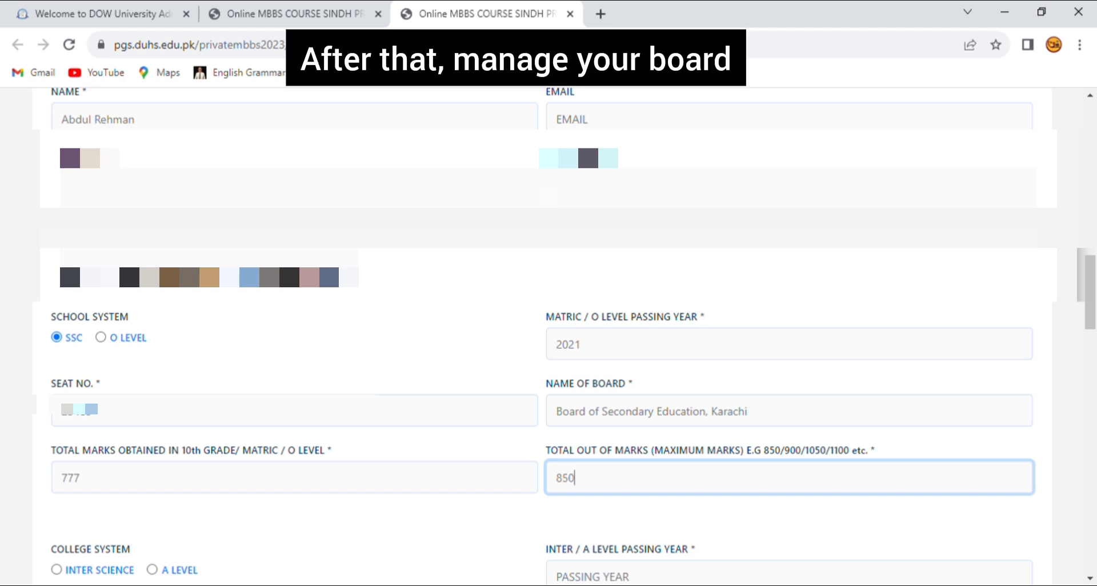
{"action": "scroll", "coordinate": [550, 343], "scroll_direction": "down", "scroll_amount": 1}
{"action": "scroll", "coordinate": [549, 344], "scroll_direction": "down", "scroll_amount": 1}
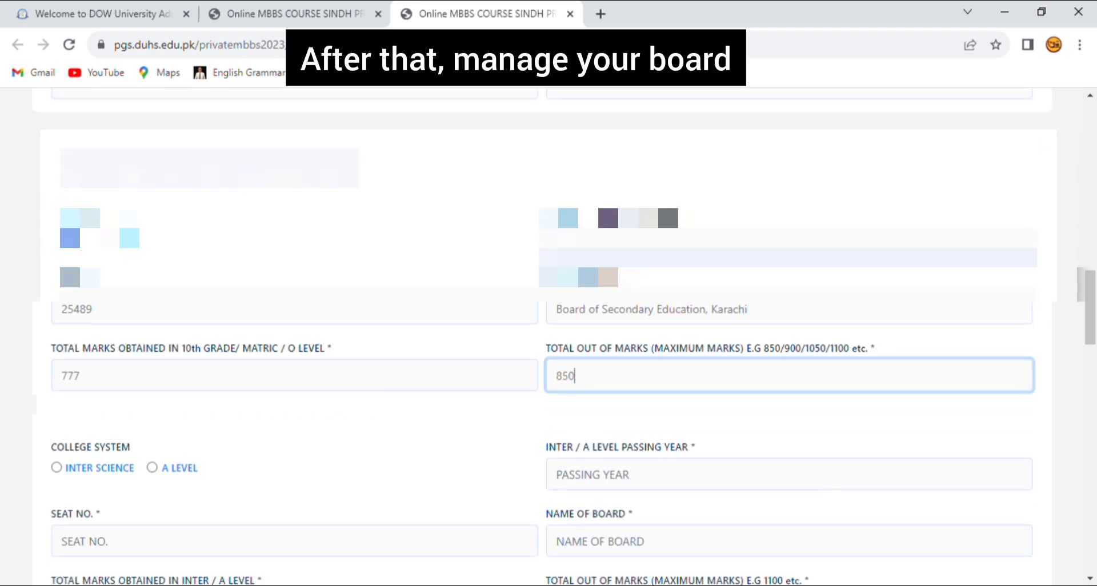
Select Inter Science, clear the seat number field and enter passing year 2023.
{"action": "left_click", "coordinate": [56, 466]}
{"action": "scroll", "coordinate": [548, 342], "scroll_direction": "down", "scroll_amount": 1}
{"action": "left_click", "coordinate": [294, 495]}
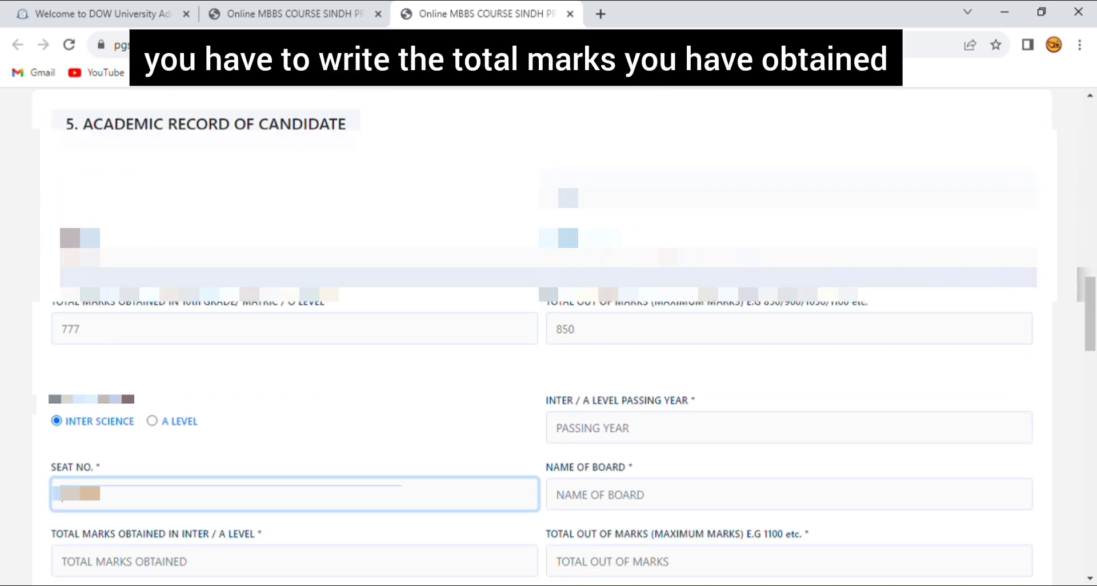
{"action": "key", "text": "BackSpace"}
{"action": "key", "text": "BackSpace"}
{"action": "key", "text": "BackSpace"}
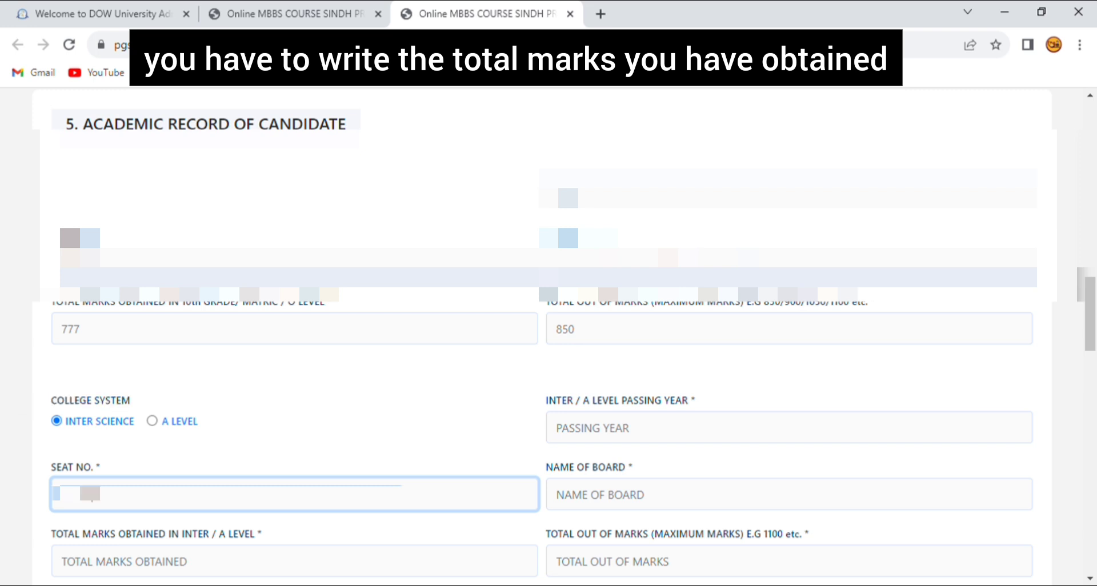
{"action": "left_click", "coordinate": [789, 428]}
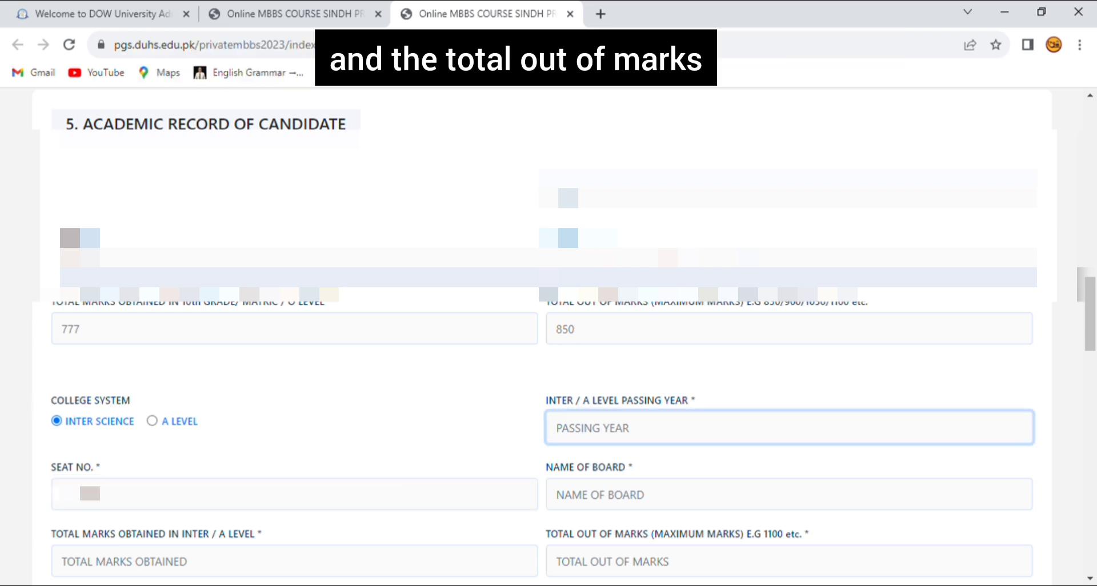
{"action": "type", "text": "2024"}
{"action": "key", "text": "BackSpace"}
{"action": "type", "text": "3"}
Enter the inter board name as Board of Intermediate Education Karachi.
{"action": "scroll", "coordinate": [549, 337], "scroll_direction": "down", "scroll_amount": 1}
{"action": "left_click", "coordinate": [789, 463]}
{"action": "type", "text": "Board of"}
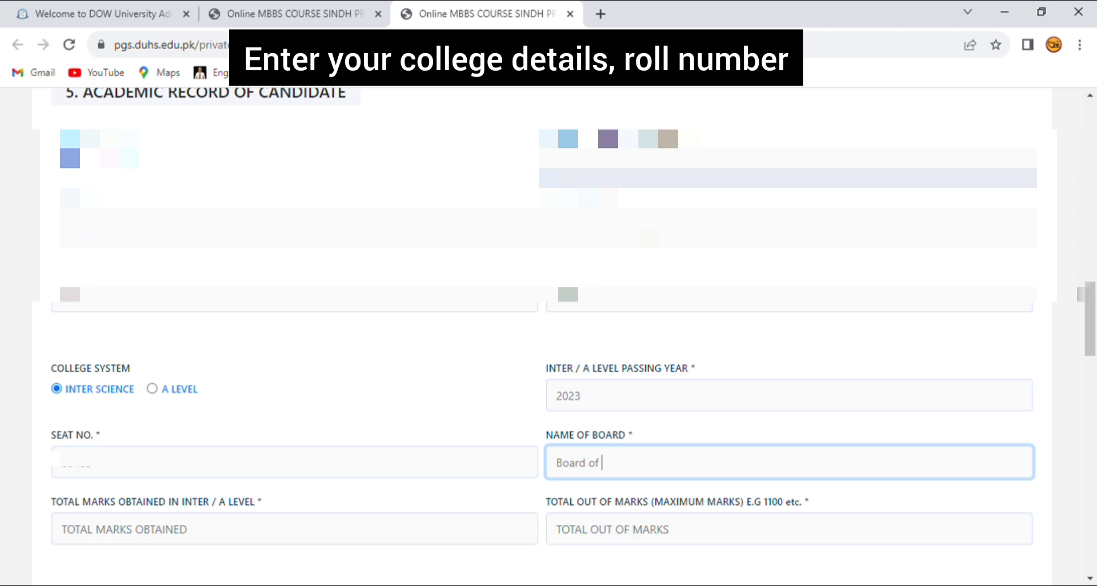
{"action": "type", "text": " Intermediate E"}
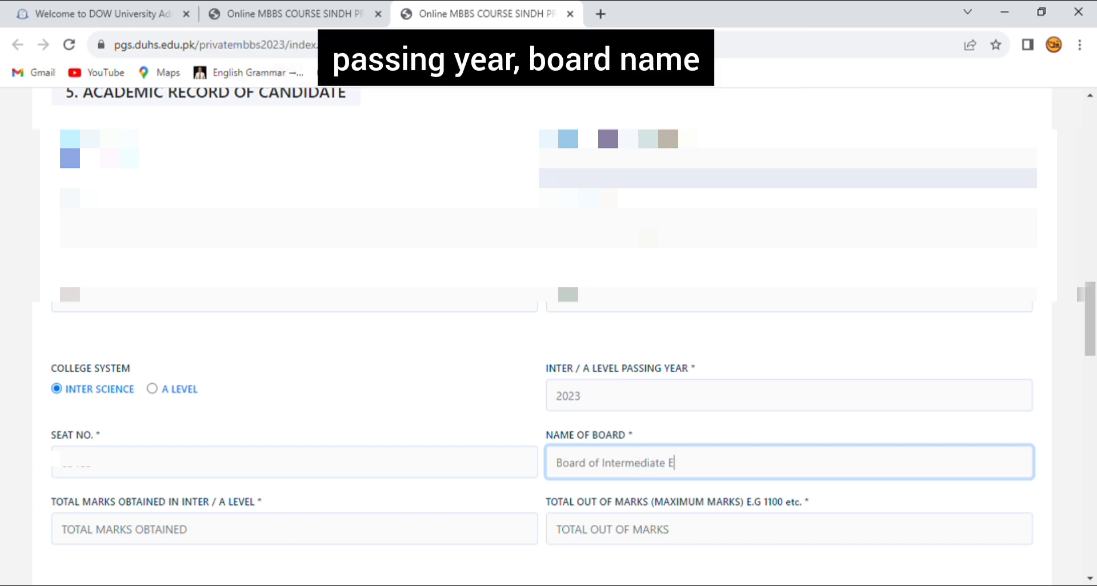
{"action": "type", "text": "ducation Karachi"}
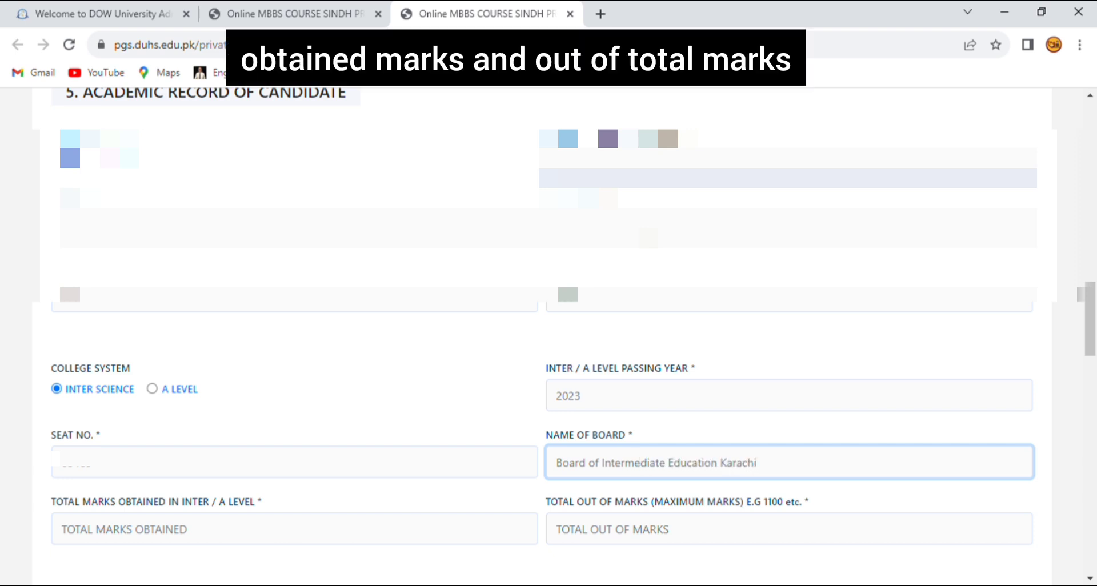
{"action": "scroll", "coordinate": [572, 320], "scroll_direction": "down", "scroll_amount": 1}
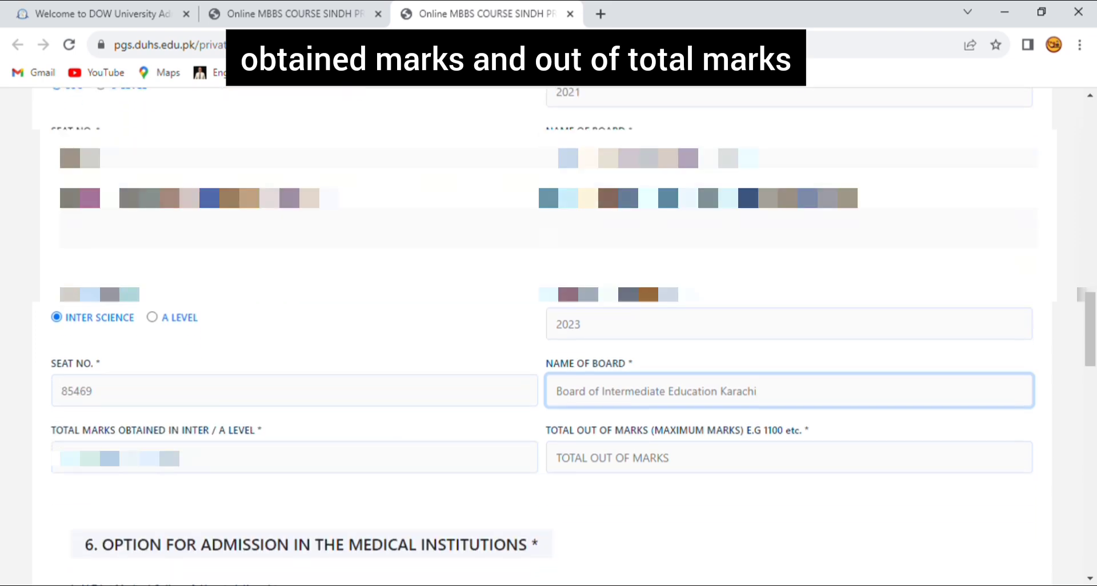
{"action": "left_click", "coordinate": [294, 457]}
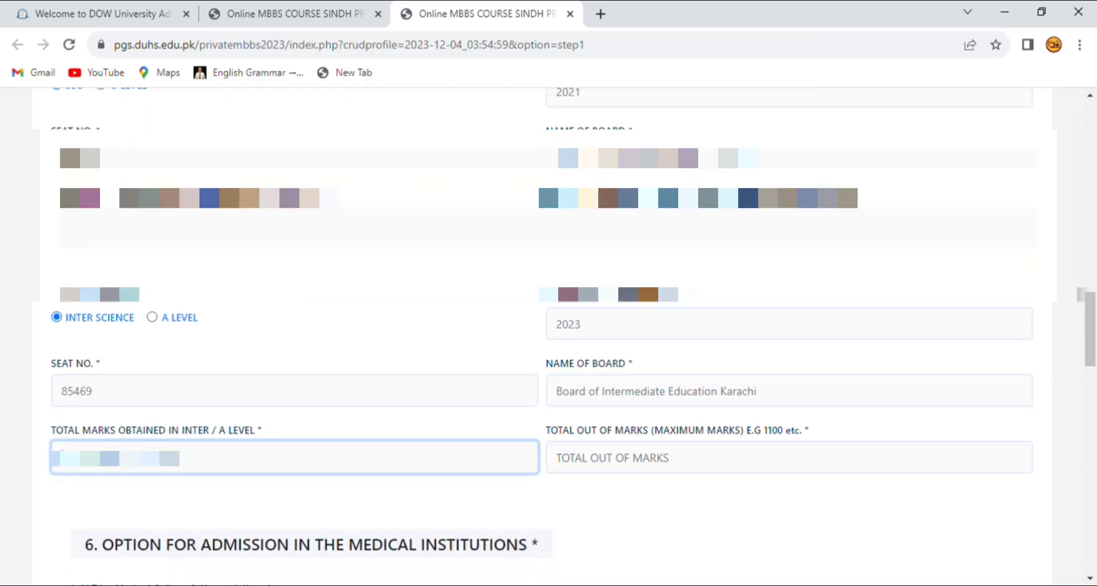
{"action": "scroll", "coordinate": [549, 337], "scroll_direction": "down", "scroll_amount": 3}
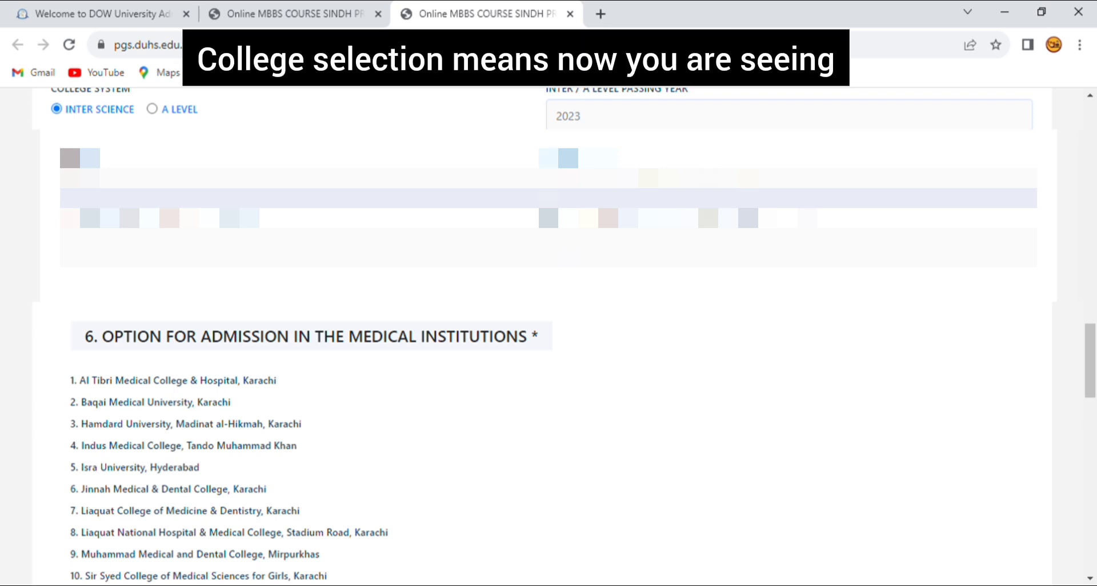
{"action": "scroll", "coordinate": [549, 337], "scroll_direction": "down", "scroll_amount": 1}
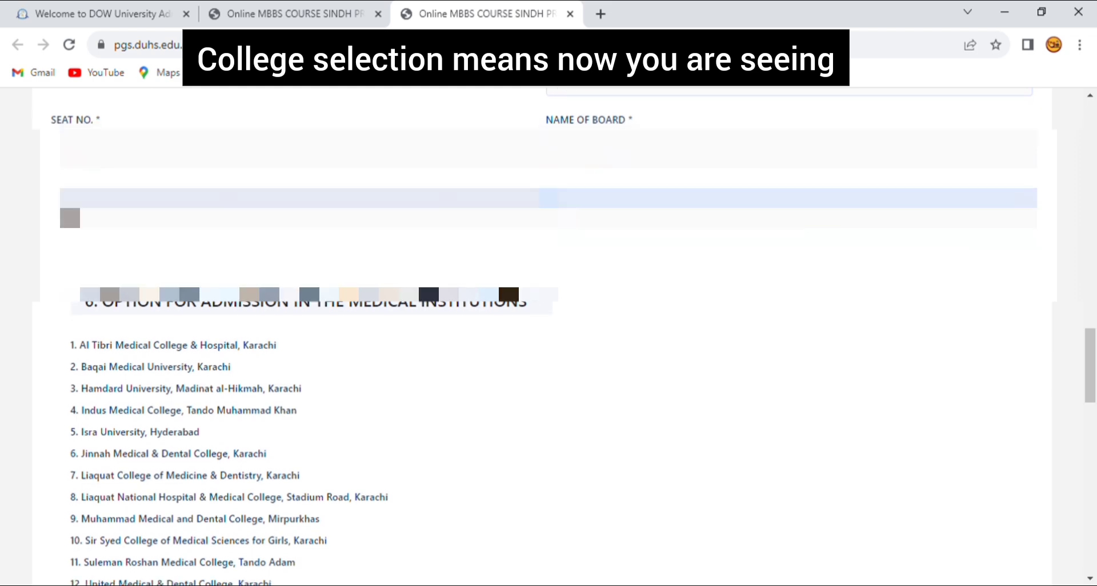
{"action": "scroll", "coordinate": [549, 337], "scroll_direction": "down", "scroll_amount": 1}
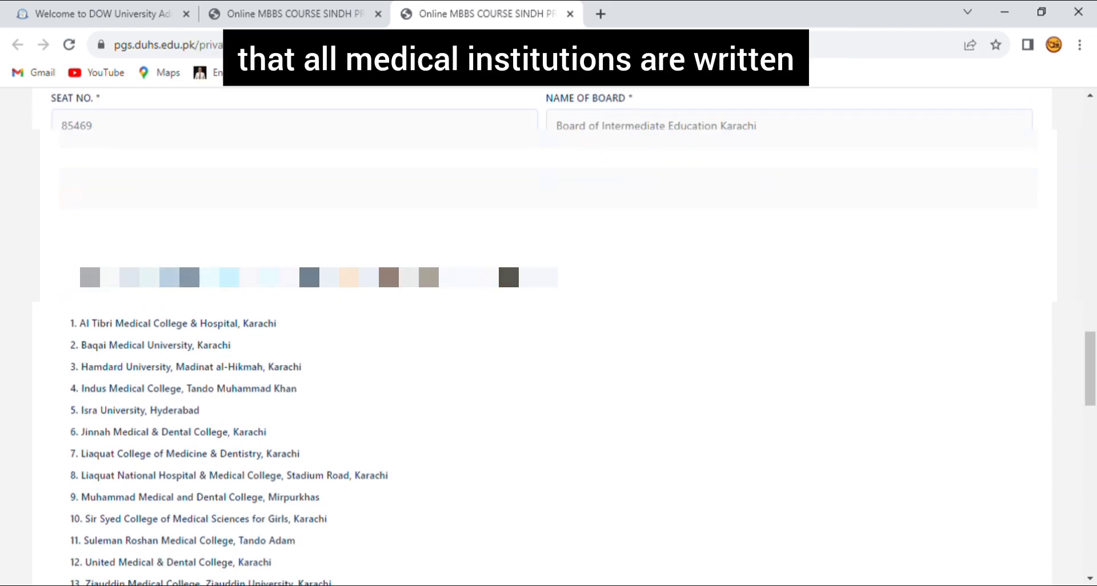
{"action": "scroll", "coordinate": [549, 337], "scroll_direction": "up", "scroll_amount": 1}
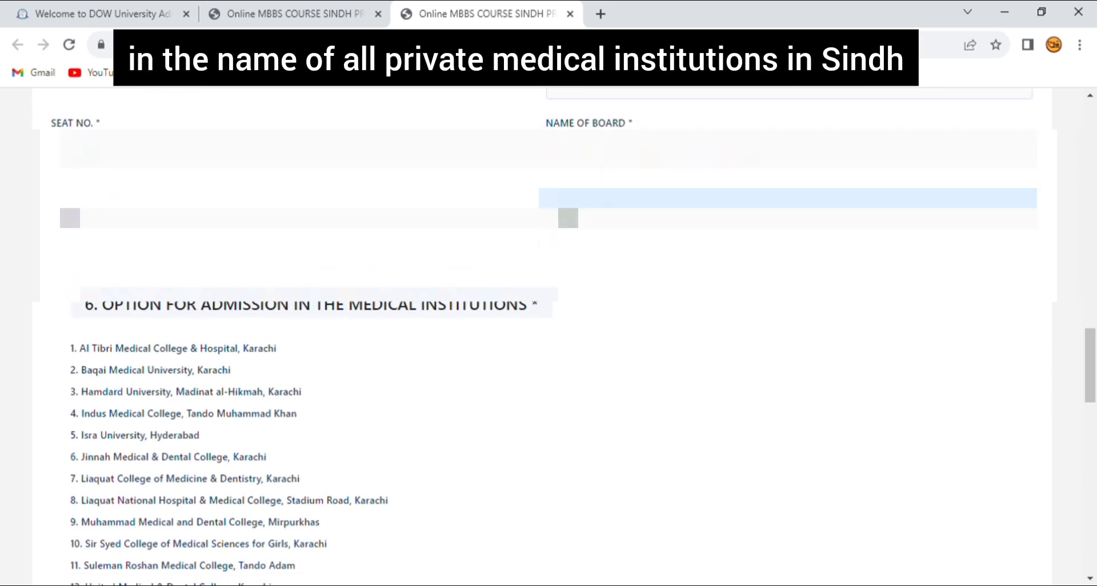
{"action": "scroll", "coordinate": [549, 337], "scroll_direction": "down", "scroll_amount": 3}
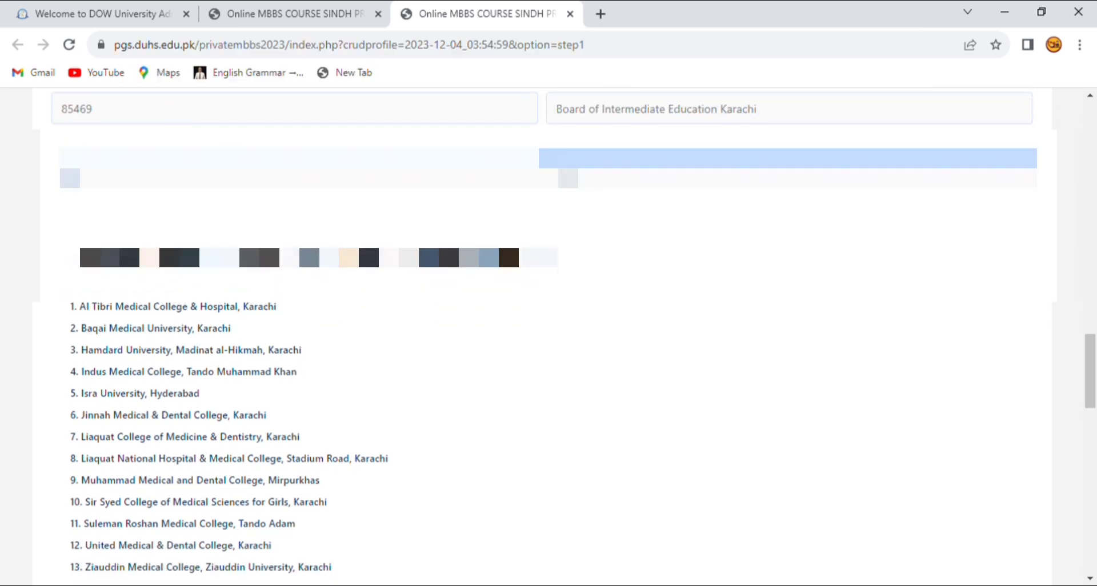
{"action": "scroll", "coordinate": [550, 336], "scroll_direction": "down", "scroll_amount": 2}
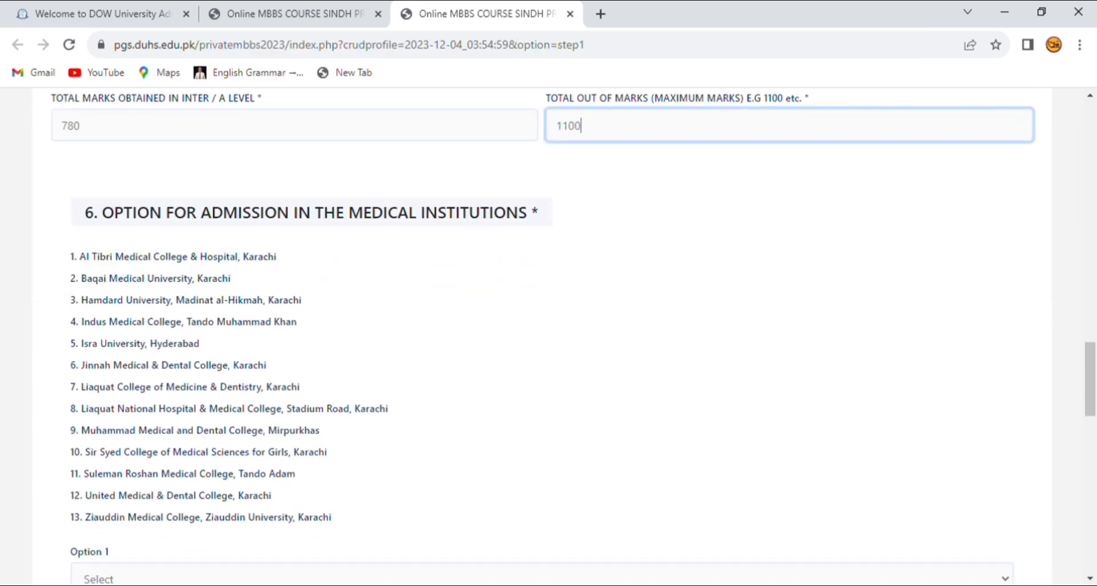
{"action": "scroll", "coordinate": [548, 338], "scroll_direction": "down", "scroll_amount": 3}
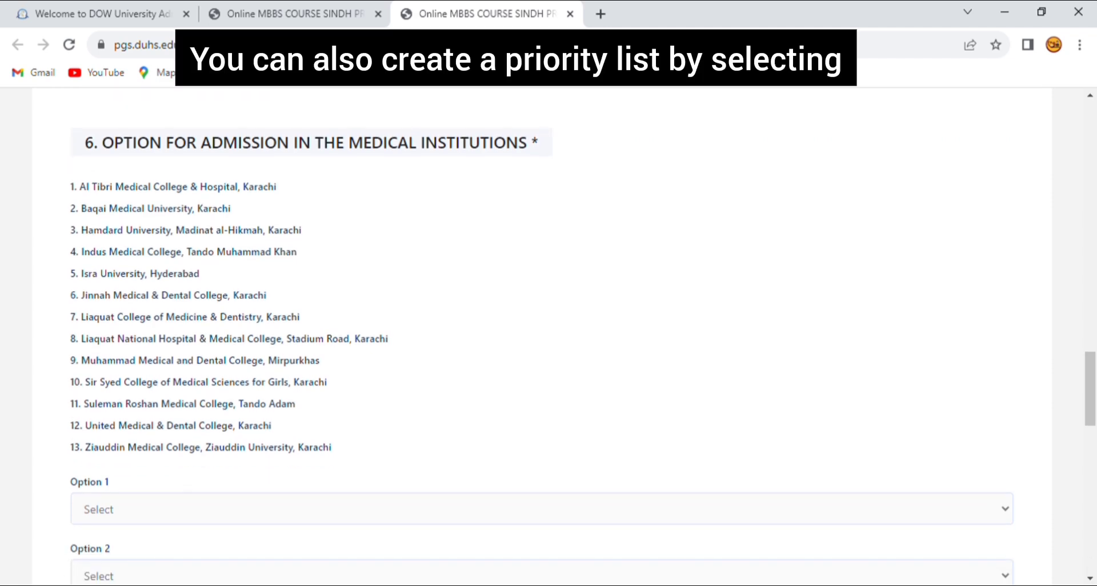
{"action": "scroll", "coordinate": [549, 337], "scroll_direction": "up", "scroll_amount": 1}
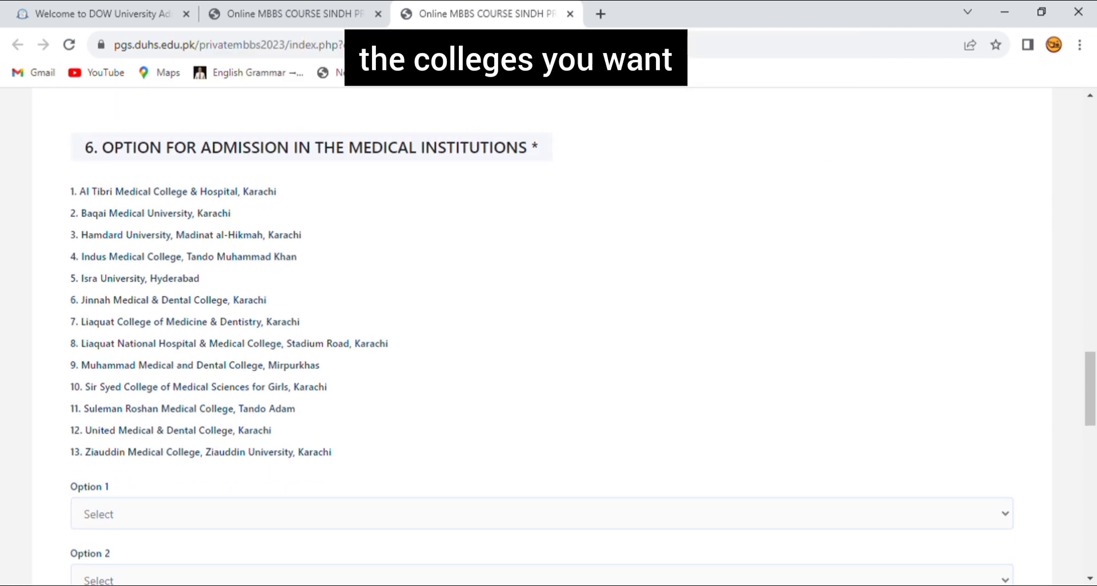
{"action": "scroll", "coordinate": [549, 337], "scroll_direction": "down", "scroll_amount": 4}
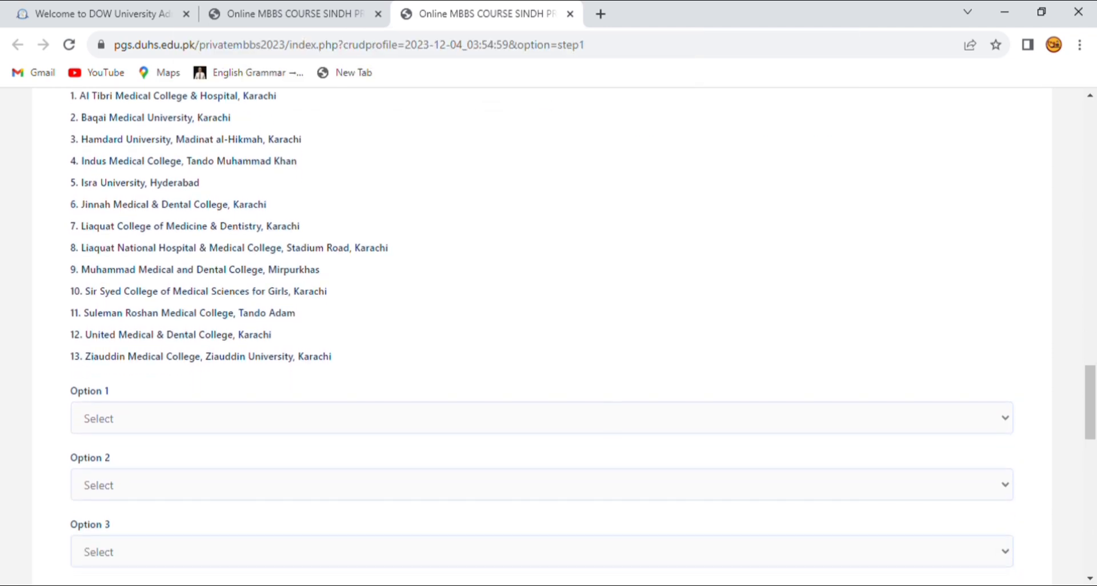
{"action": "scroll", "coordinate": [549, 337], "scroll_direction": "down", "scroll_amount": 9}
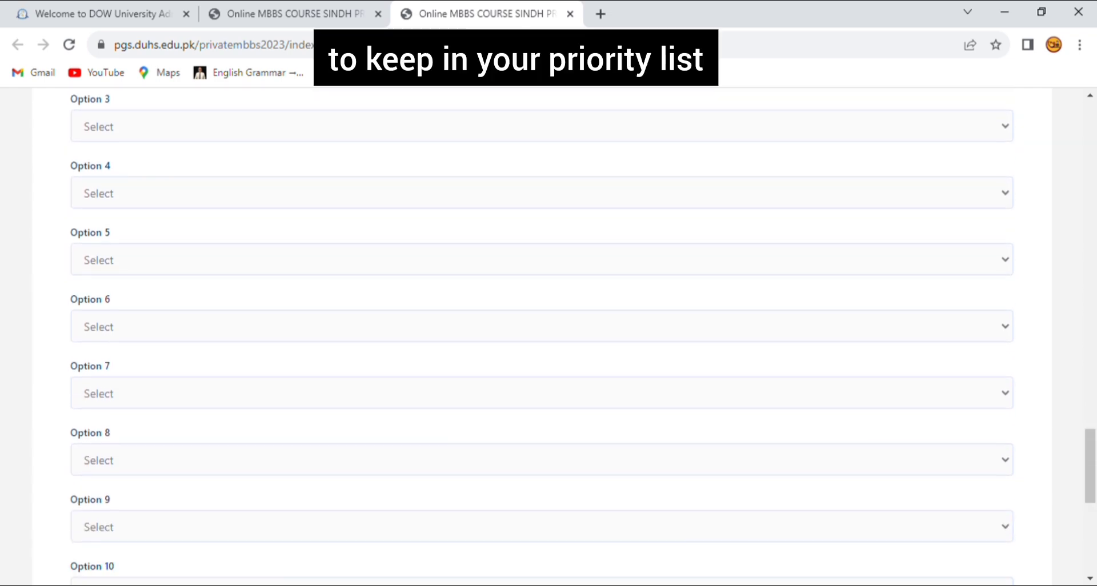
{"action": "scroll", "coordinate": [549, 336], "scroll_direction": "down", "scroll_amount": 5}
{"action": "scroll", "coordinate": [549, 336], "scroll_direction": "up", "scroll_amount": 17}
{"action": "scroll", "coordinate": [549, 337], "scroll_direction": "down", "scroll_amount": 4}
Choose Sir Syed College for Girls, Liaquat National Hospital and Indus Medical College as Options 1–3.
{"action": "scroll", "coordinate": [548, 337], "scroll_direction": "down", "scroll_amount": 1}
{"action": "scroll", "coordinate": [549, 337], "scroll_direction": "up", "scroll_amount": 1}
{"action": "left_click", "coordinate": [542, 366]}
{"action": "left_click", "coordinate": [542, 293]}
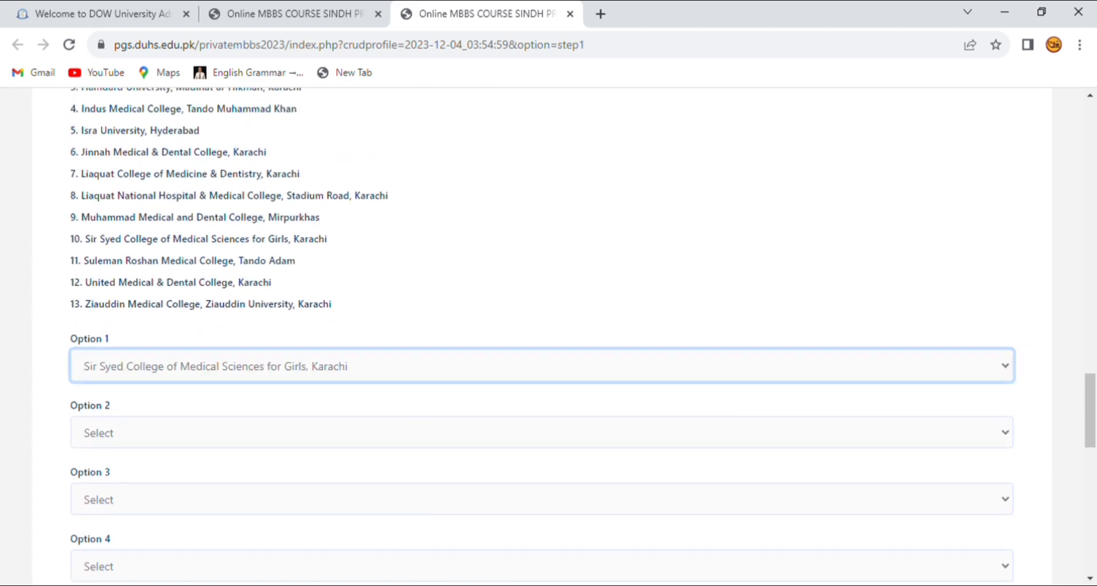
{"action": "left_click", "coordinate": [542, 433]}
{"action": "left_click", "coordinate": [541, 323]}
{"action": "left_click", "coordinate": [542, 500]}
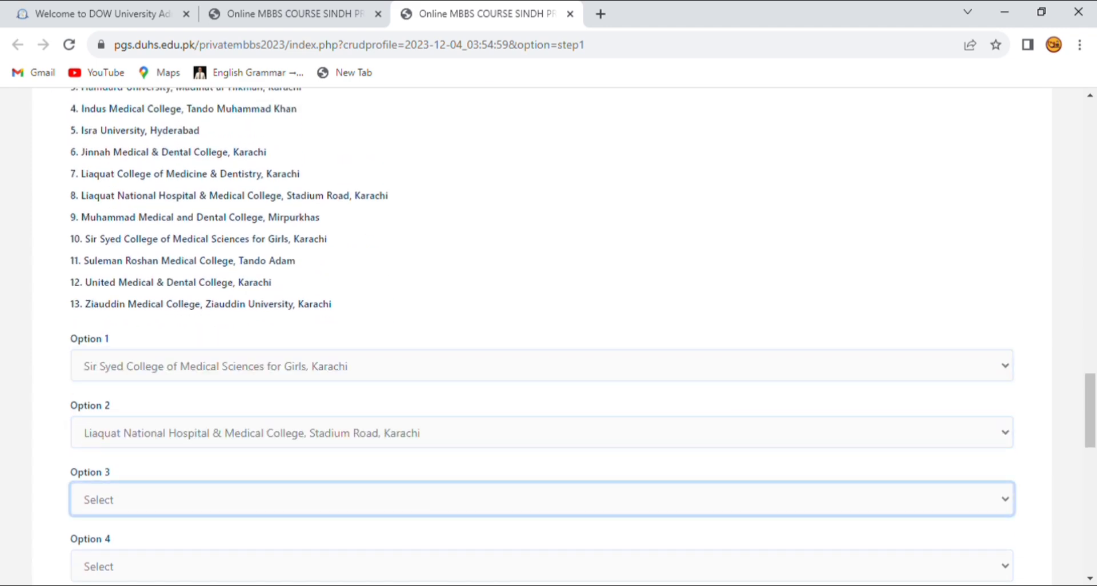
{"action": "left_click", "coordinate": [217, 326]}
Set Option 4 to Baqai, Option 5 to Liaquat National and Option 6 to Suleman Roshan.
{"action": "scroll", "coordinate": [543, 472], "scroll_direction": "down", "scroll_amount": 1}
{"action": "left_click", "coordinate": [542, 472]}
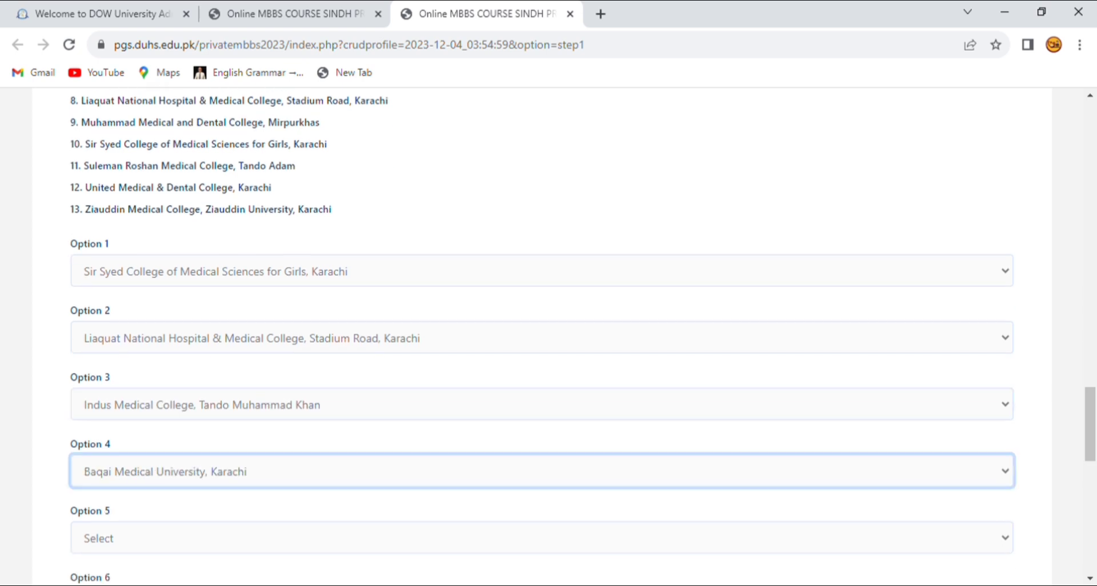
{"action": "scroll", "coordinate": [543, 425], "scroll_direction": "down", "scroll_amount": 2}
{"action": "left_click", "coordinate": [542, 425]}
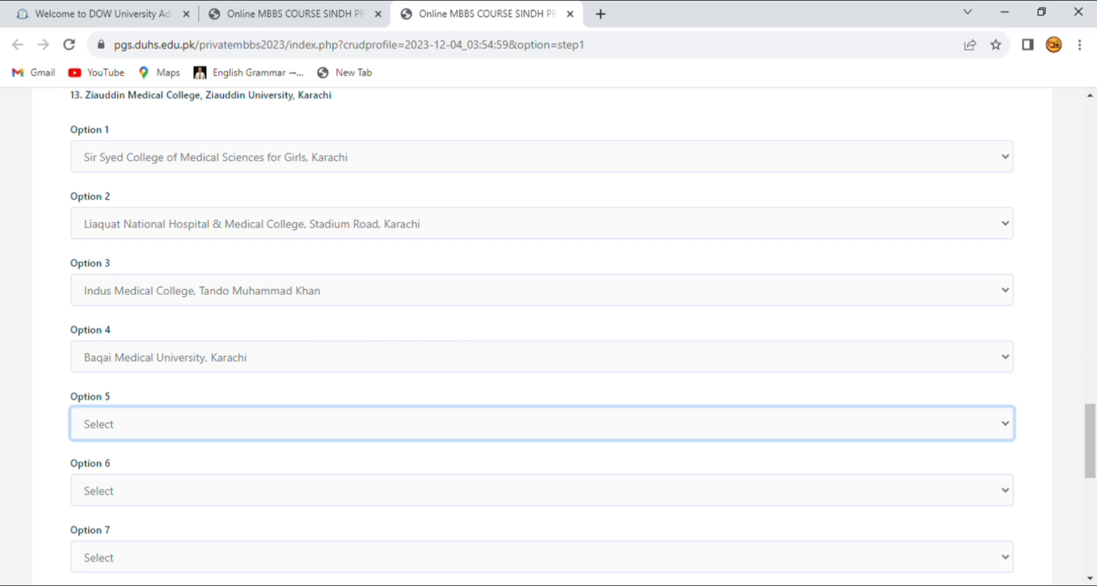
{"action": "key", "text": "l"}
{"action": "left_click", "coordinate": [542, 490]}
{"action": "left_click", "coordinate": [542, 436]}
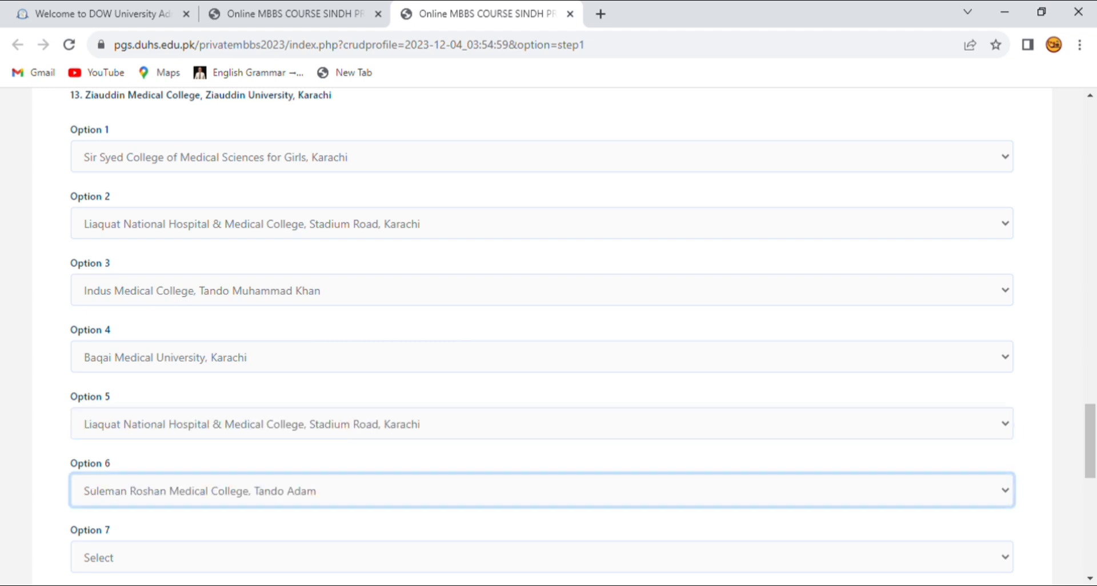
Re-select Liaquat National Hospital for Option 5 and Suleman Roshan Medical College for Option 6 until both hold.
{"action": "scroll", "coordinate": [541, 436], "scroll_direction": "down", "scroll_amount": 2}
{"action": "scroll", "coordinate": [542, 337], "scroll_direction": "down", "scroll_amount": 8}
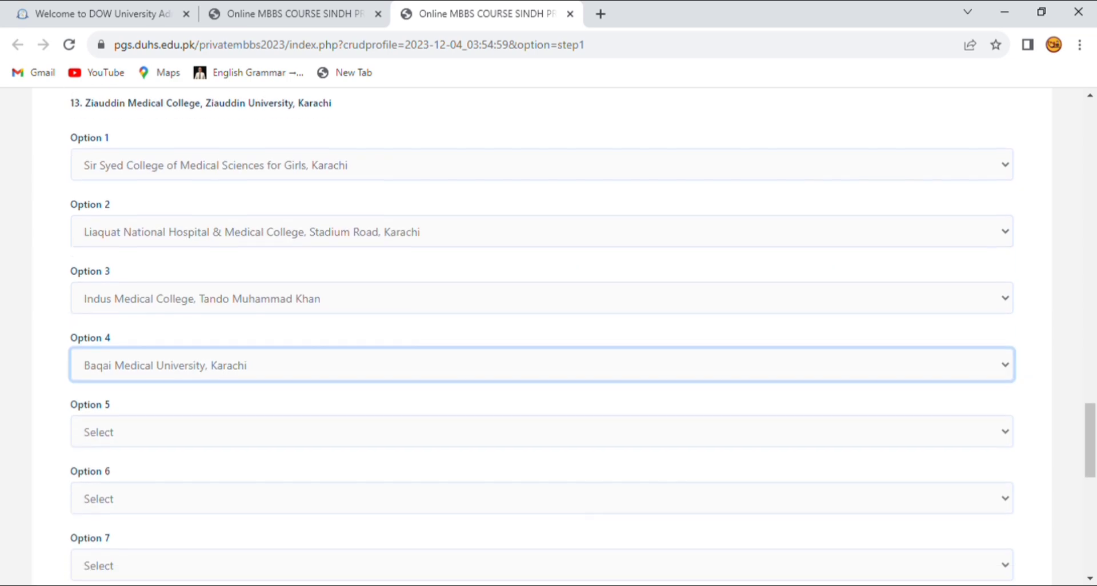
{"action": "scroll", "coordinate": [542, 366], "scroll_direction": "down", "scroll_amount": 1}
{"action": "left_click", "coordinate": [542, 424]}
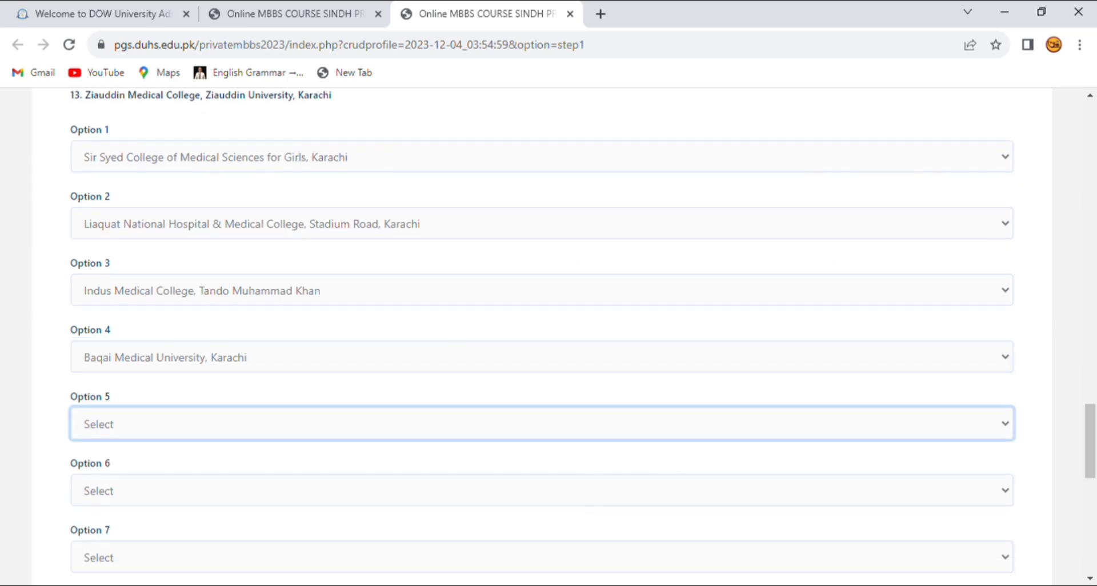
{"action": "left_click", "coordinate": [543, 337]}
{"action": "left_click", "coordinate": [542, 490]}
{"action": "left_click", "coordinate": [543, 440]}
{"action": "scroll", "coordinate": [542, 440], "scroll_direction": "down", "scroll_amount": 2}
{"action": "scroll", "coordinate": [542, 337], "scroll_direction": "down", "scroll_amount": 7}
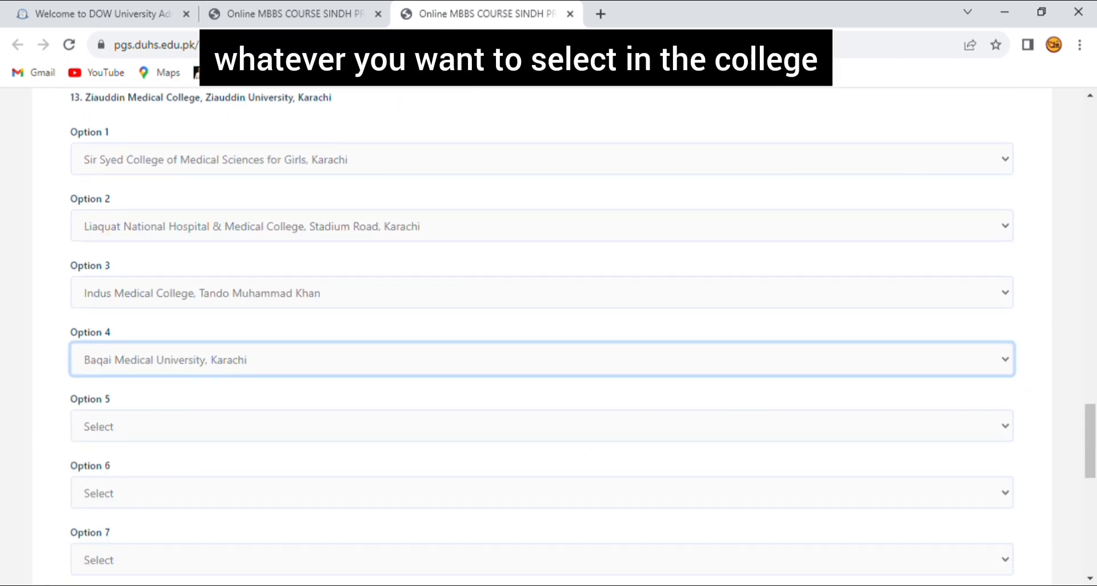
{"action": "left_click", "coordinate": [542, 425]}
{"action": "left_click", "coordinate": [542, 490]}
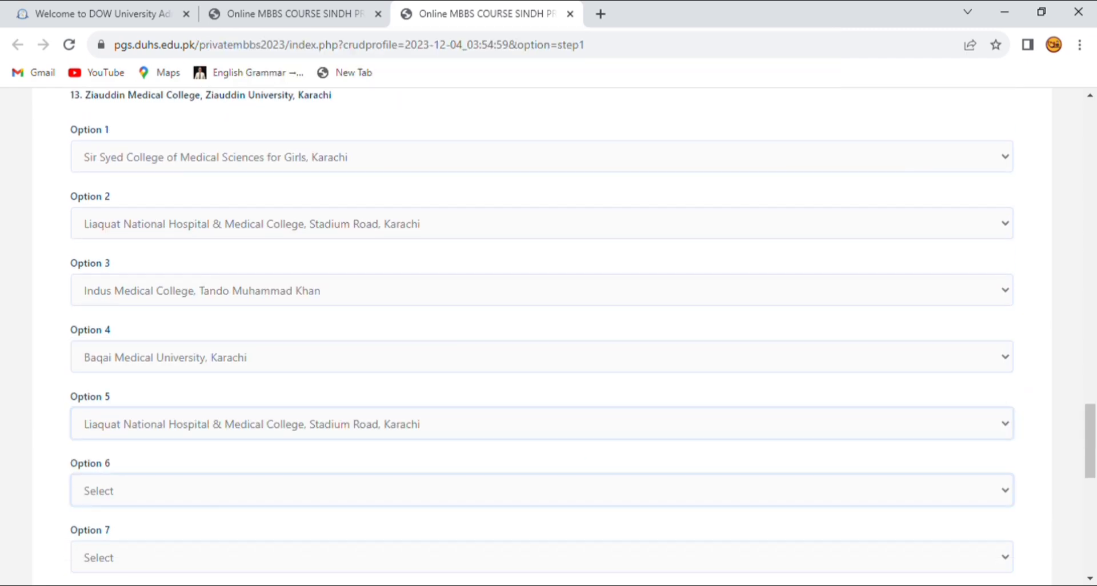
{"action": "scroll", "coordinate": [542, 337], "scroll_direction": "down", "scroll_amount": 9}
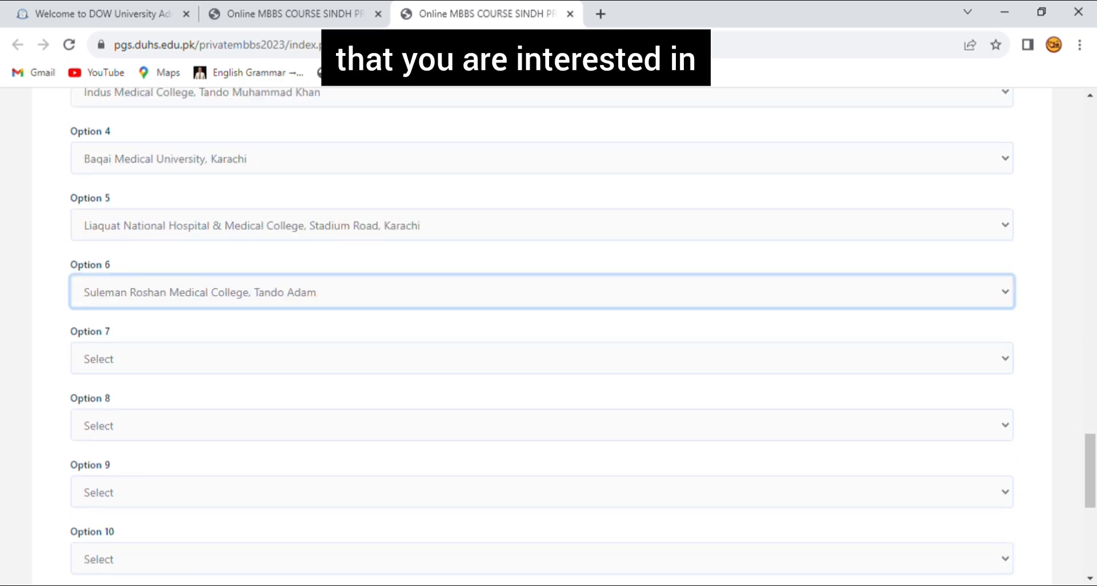
{"action": "scroll", "coordinate": [542, 337], "scroll_direction": "down", "scroll_amount": 2}
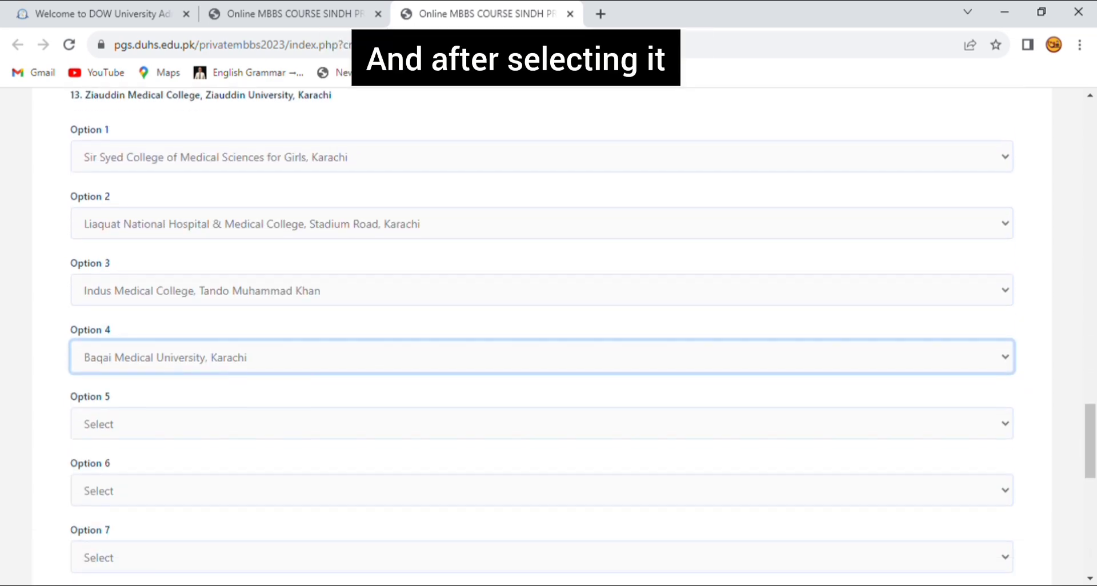
{"action": "left_click", "coordinate": [542, 424]}
{"action": "left_click", "coordinate": [542, 425]}
{"action": "left_click", "coordinate": [542, 490]}
{"action": "left_click", "coordinate": [542, 491]}
{"action": "scroll", "coordinate": [542, 337], "scroll_direction": "down", "scroll_amount": 2}
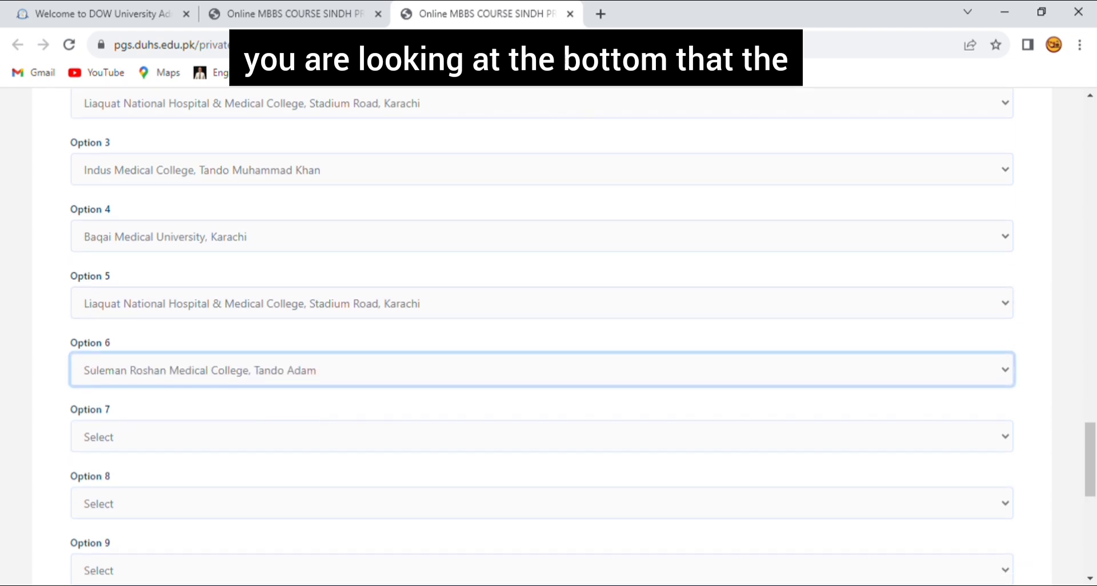
{"action": "scroll", "coordinate": [542, 338], "scroll_direction": "down", "scroll_amount": 8}
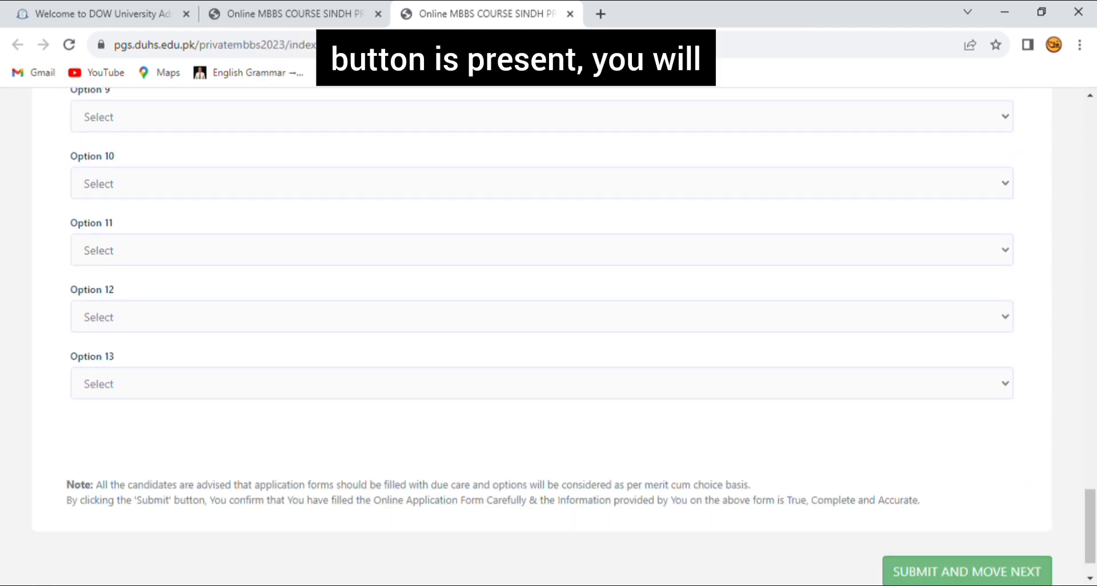
{"action": "scroll", "coordinate": [542, 337], "scroll_direction": "up", "scroll_amount": 8}
{"action": "scroll", "coordinate": [542, 337], "scroll_direction": "down", "scroll_amount": 8}
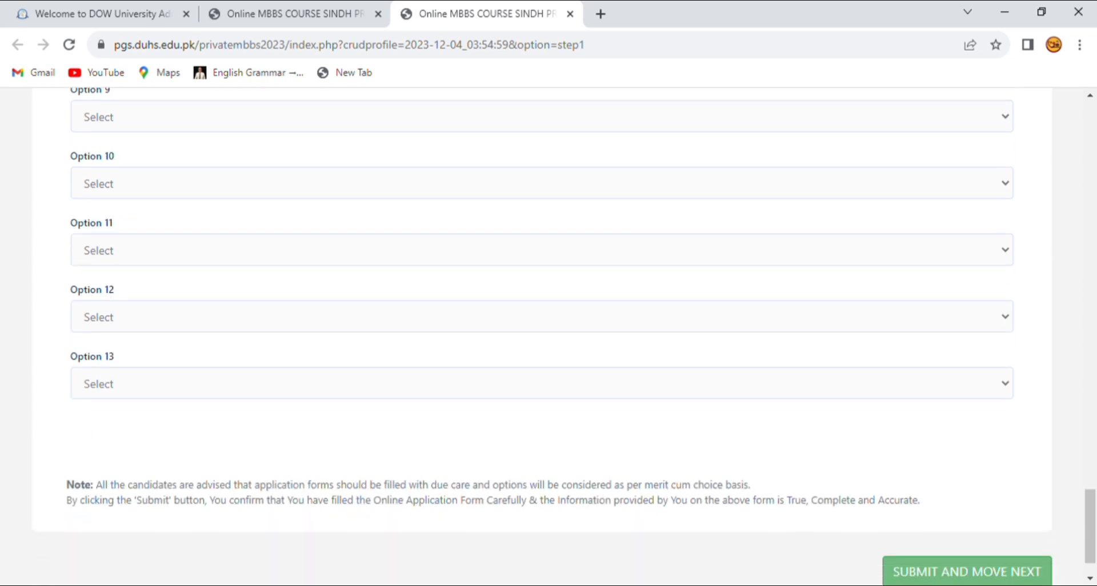
{"action": "scroll", "coordinate": [542, 336], "scroll_direction": "down", "scroll_amount": 1}
Submit the college priority choices and scroll through the CNIC & Photo upload page.
{"action": "left_click", "coordinate": [951, 517]}
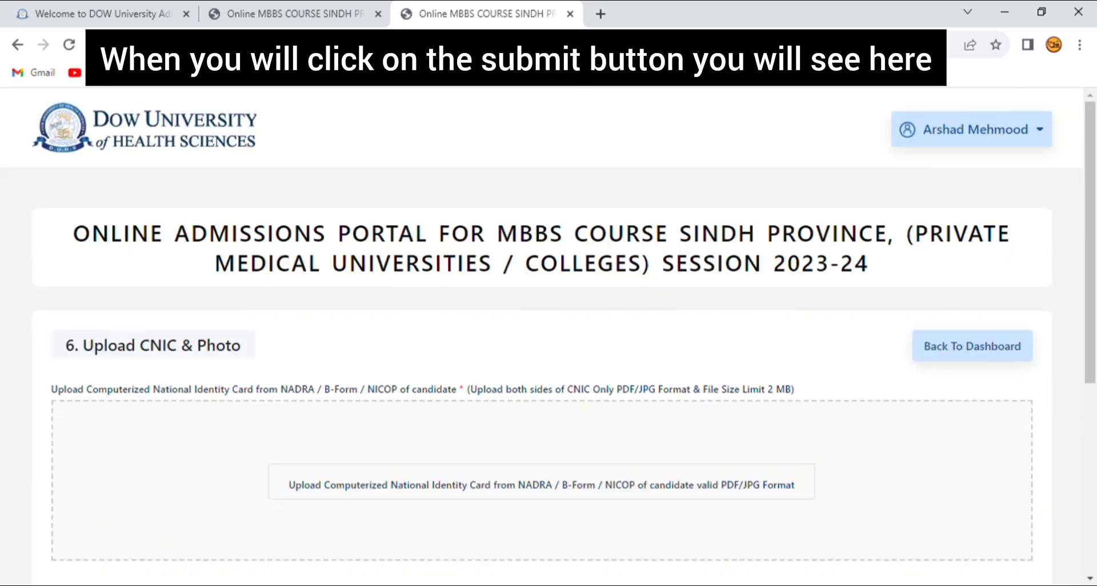
{"action": "scroll", "coordinate": [548, 336], "scroll_direction": "down", "scroll_amount": 2}
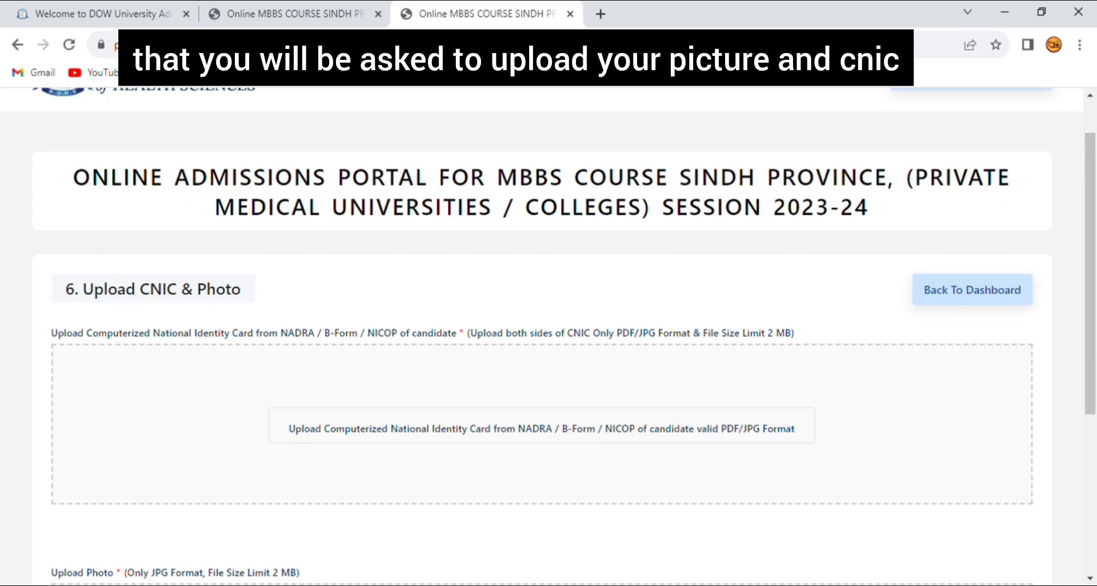
{"action": "scroll", "coordinate": [548, 337], "scroll_direction": "down", "scroll_amount": 3}
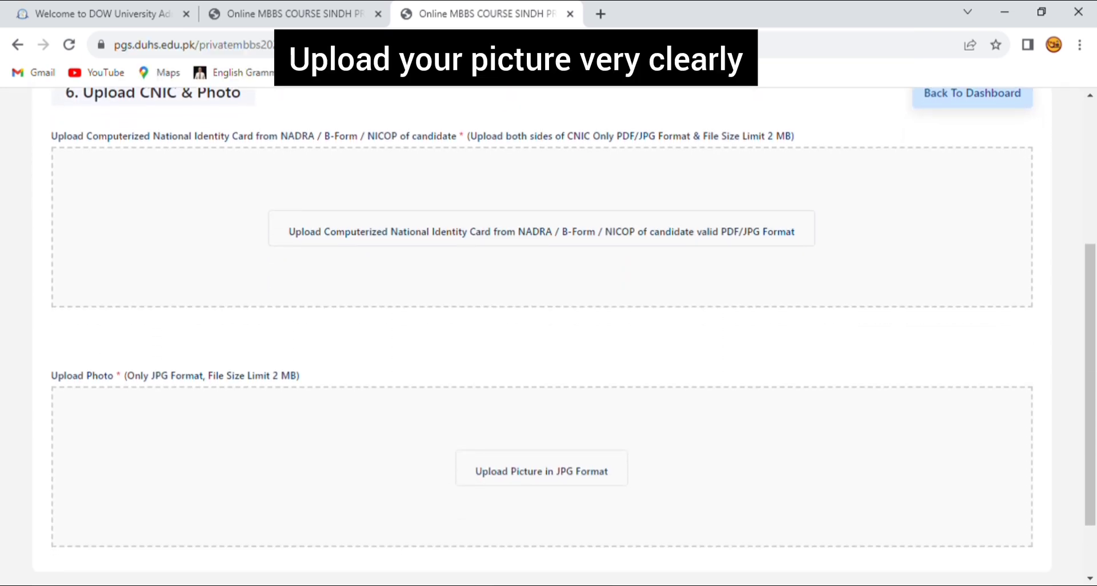
{"action": "scroll", "coordinate": [548, 336], "scroll_direction": "down", "scroll_amount": 2}
{"action": "scroll", "coordinate": [548, 336], "scroll_direction": "up", "scroll_amount": 2}
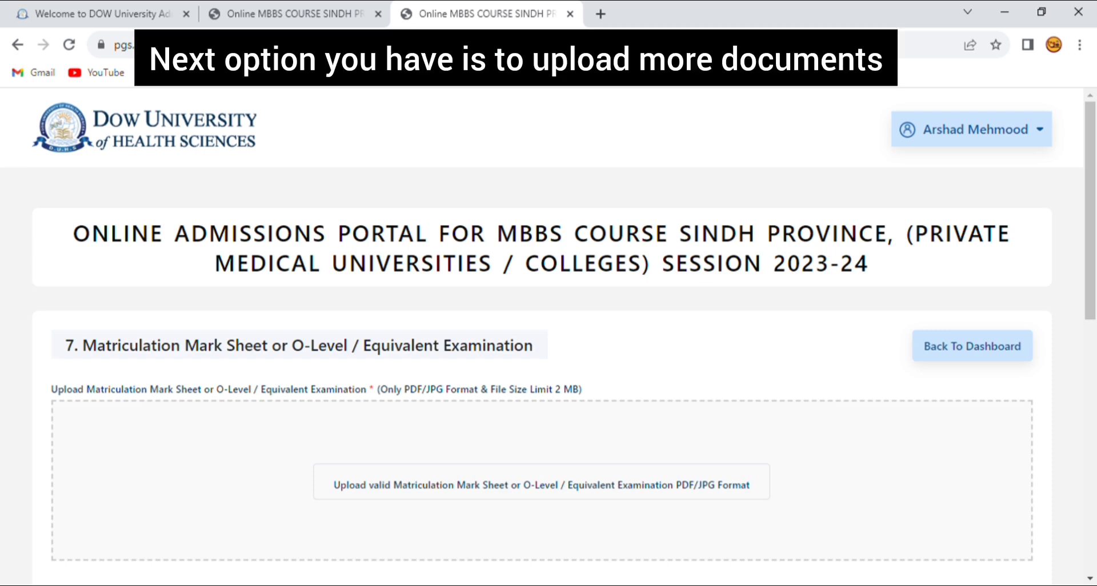
Scroll the step 7 page to the Matriculation and Intermediate mark sheet upload fields.
{"action": "scroll", "coordinate": [549, 337], "scroll_direction": "down", "scroll_amount": 4}
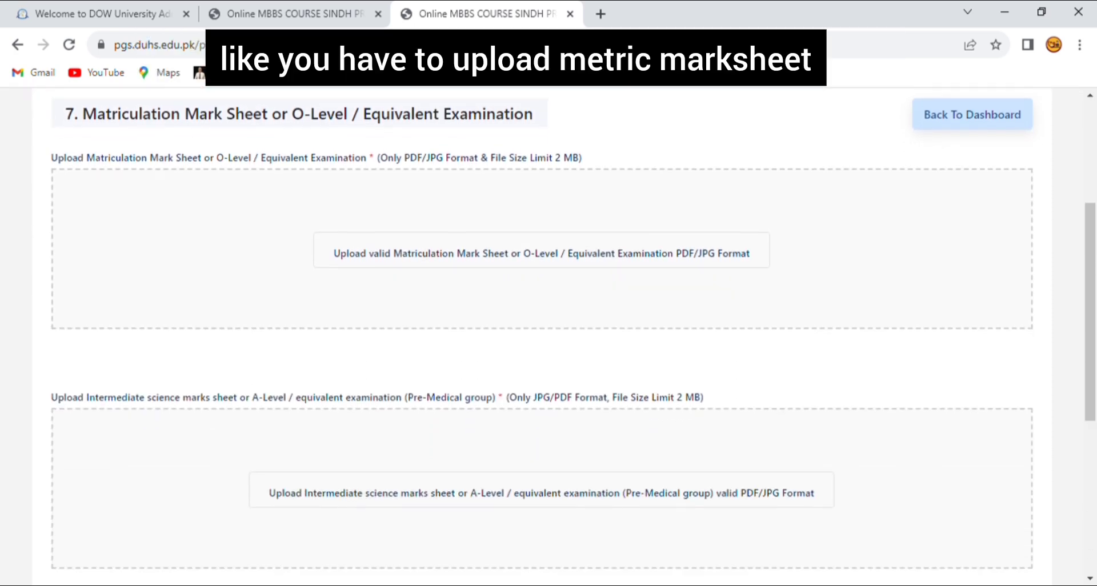
{"action": "scroll", "coordinate": [549, 337], "scroll_direction": "down", "scroll_amount": 1}
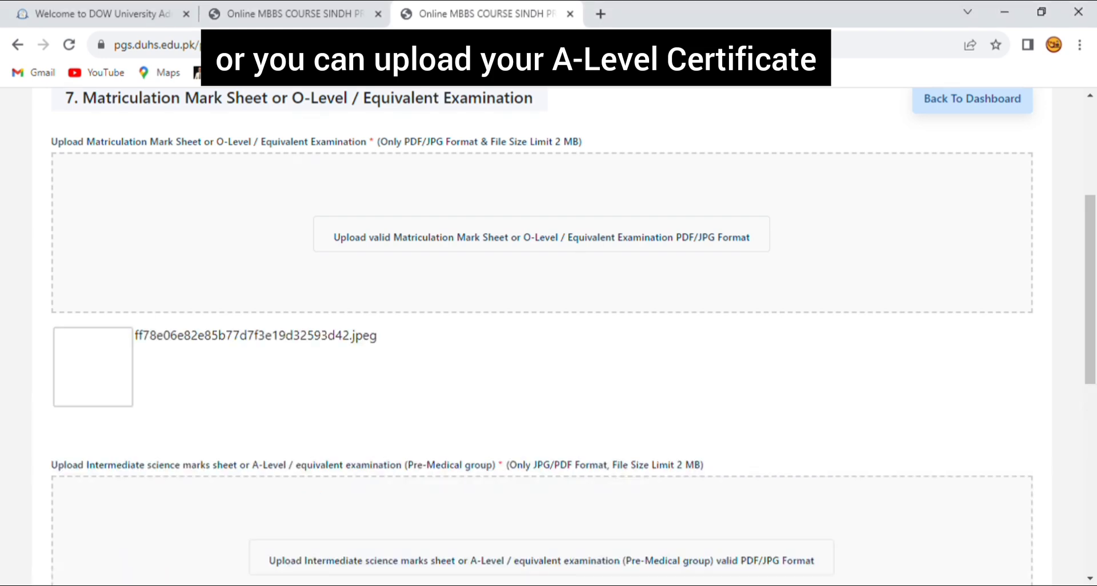
{"action": "scroll", "coordinate": [572, 337], "scroll_direction": "up", "scroll_amount": 2}
{"action": "scroll", "coordinate": [549, 337], "scroll_direction": "down", "scroll_amount": 7}
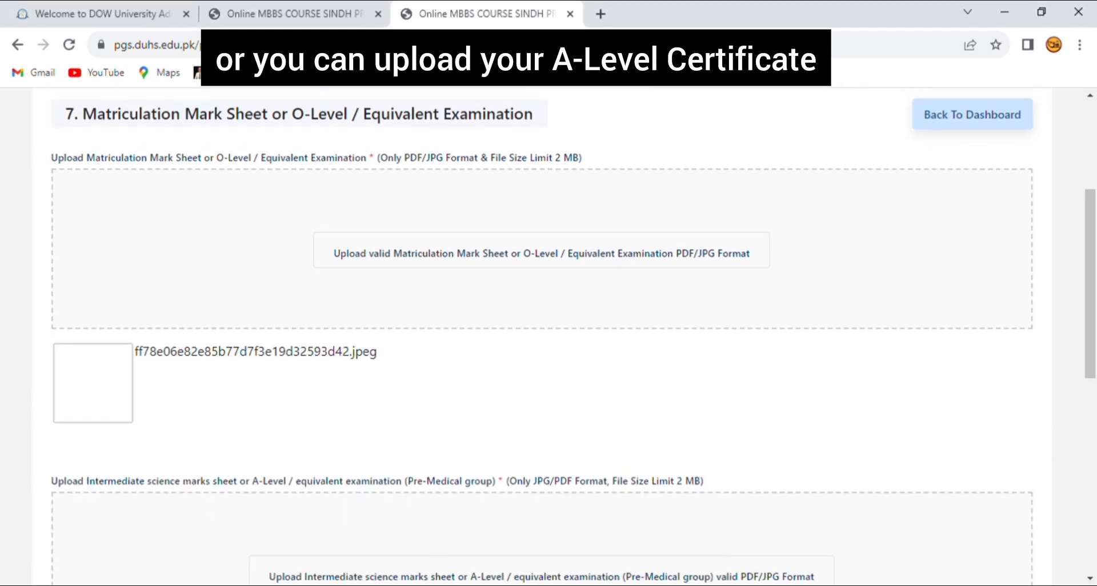
{"action": "scroll", "coordinate": [550, 337], "scroll_direction": "down", "scroll_amount": 4}
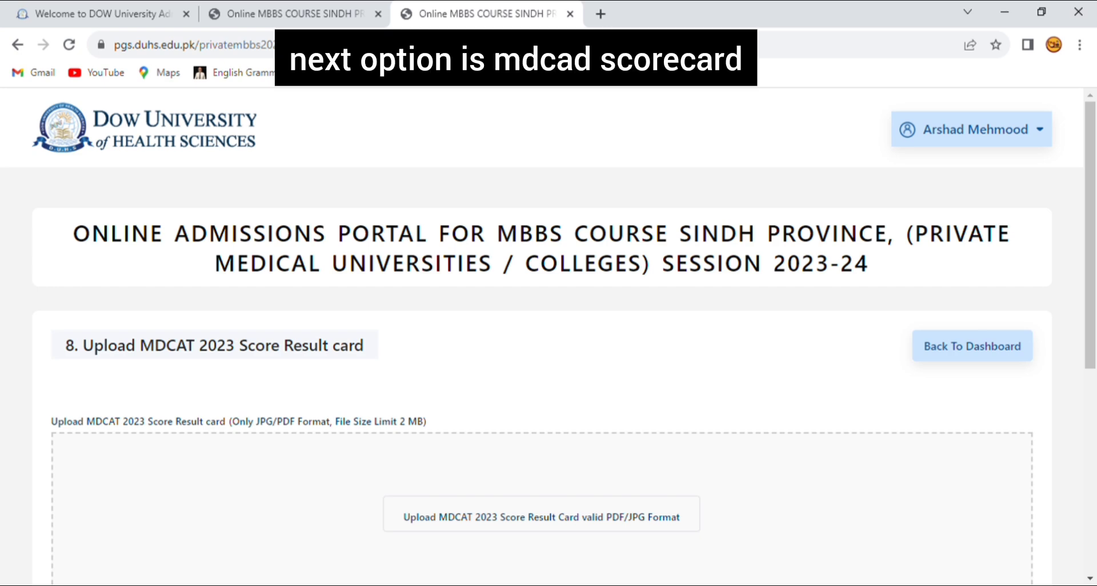
Attach the MDCAT 2023 score result card JPEG and scroll down to the Paid Voucher section.
{"action": "scroll", "coordinate": [548, 329], "scroll_direction": "down", "scroll_amount": 1}
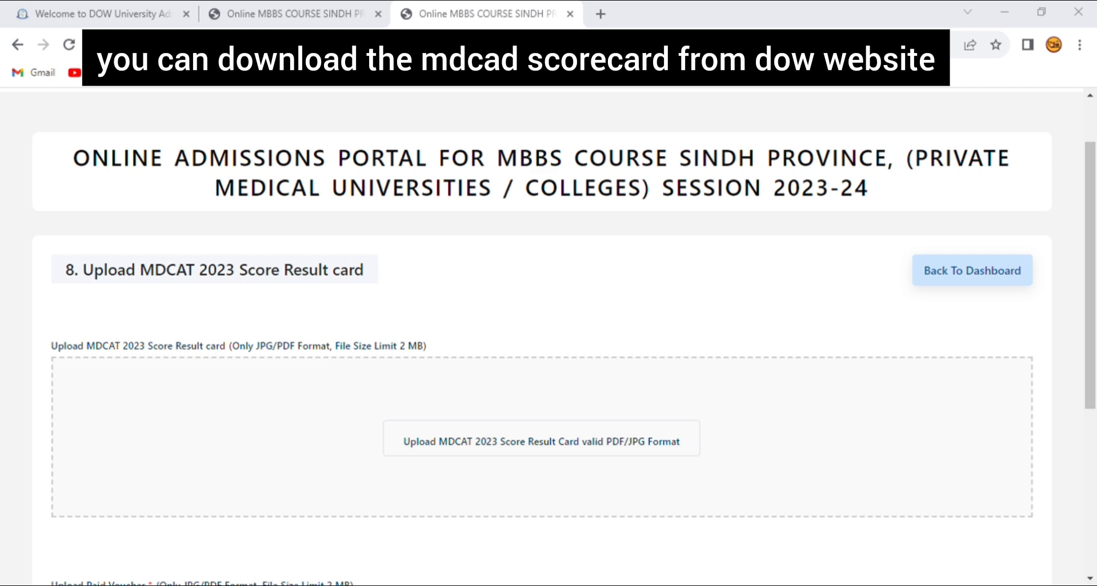
{"action": "key", "text": "Return"}
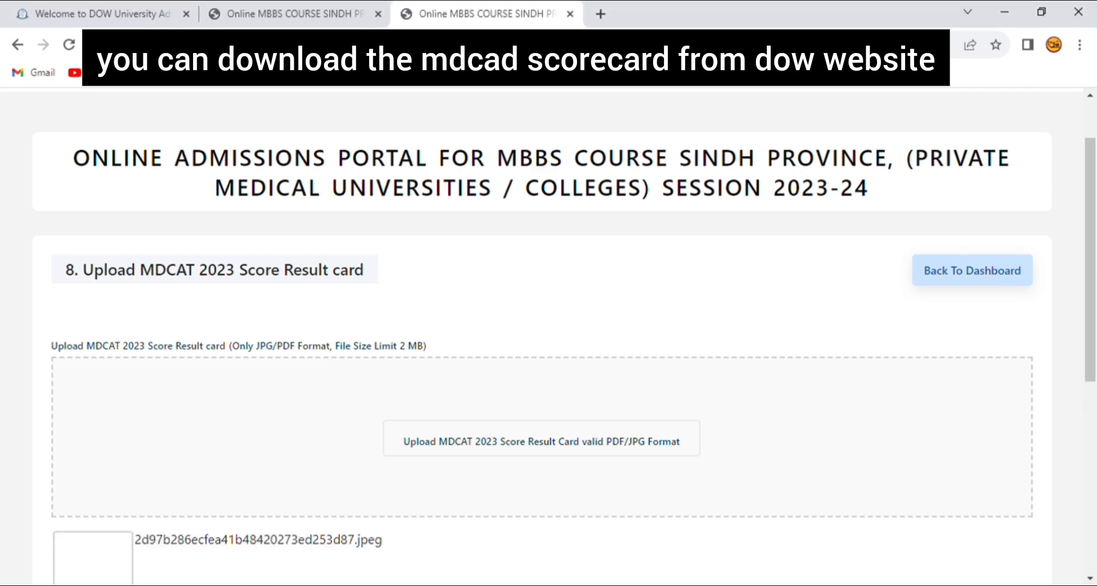
{"action": "scroll", "coordinate": [549, 337], "scroll_direction": "down", "scroll_amount": 3}
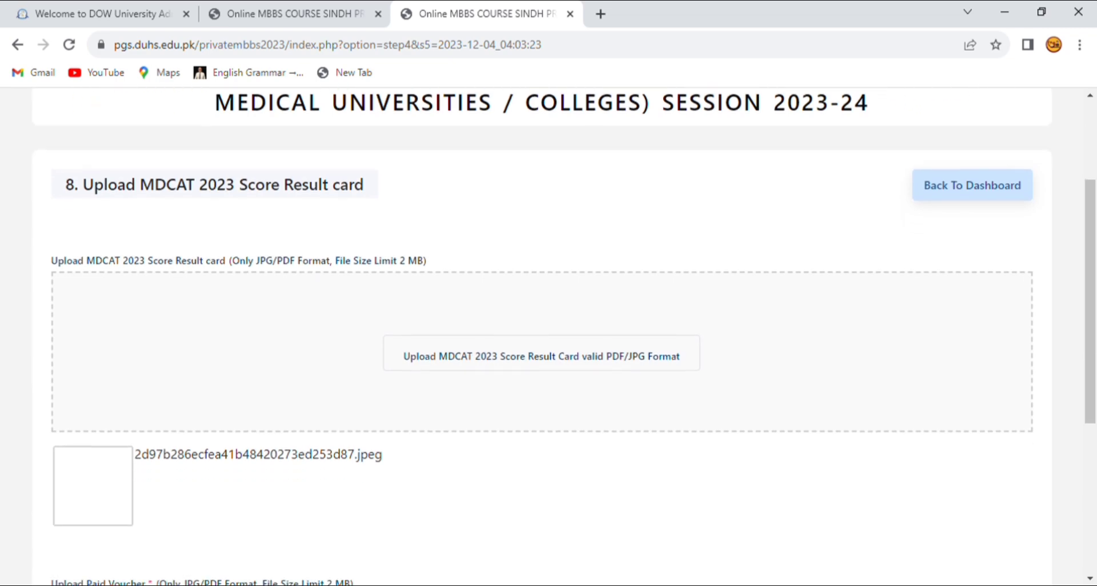
{"action": "scroll", "coordinate": [548, 337], "scroll_direction": "down", "scroll_amount": 3}
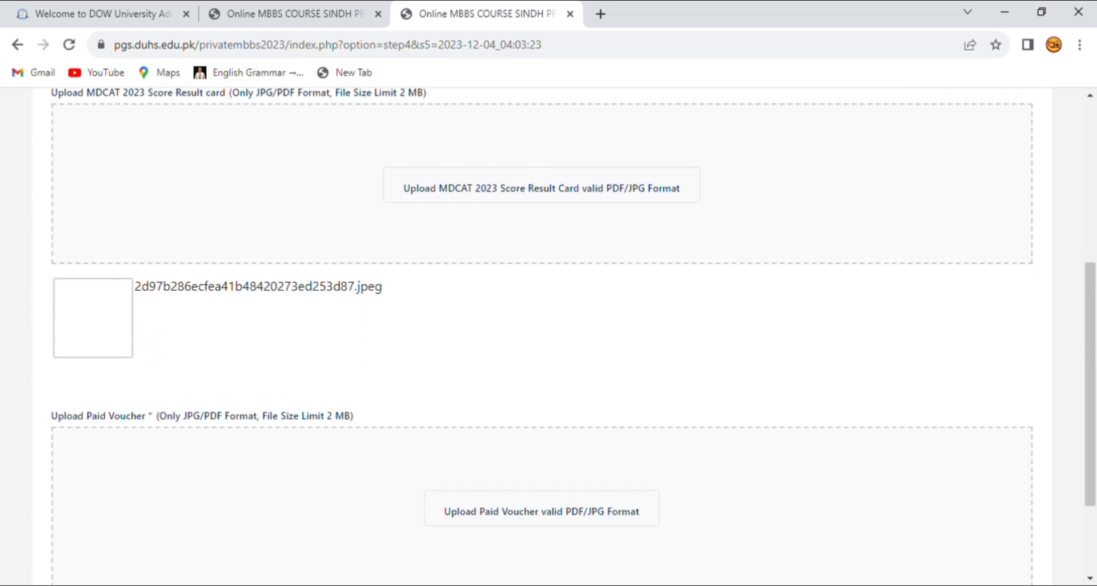